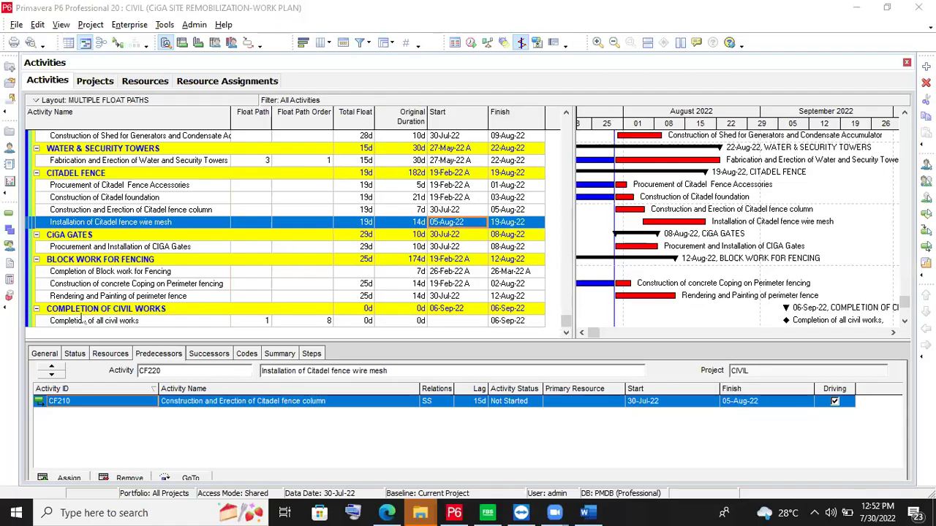
- Collapse the BLOCK WORK FOR FENCING group and keep the CITADEL FENCE group expanded to show its activities
left_click(36, 309)
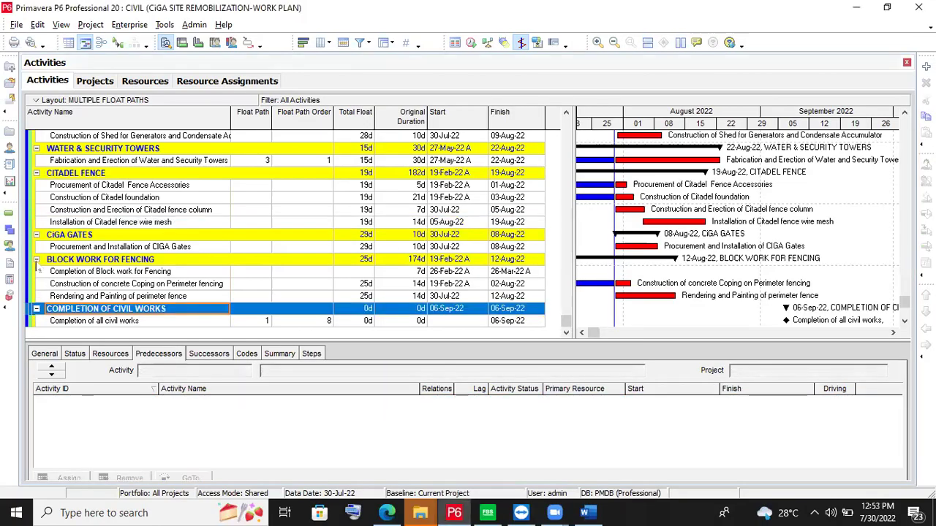
left_click(36, 259)
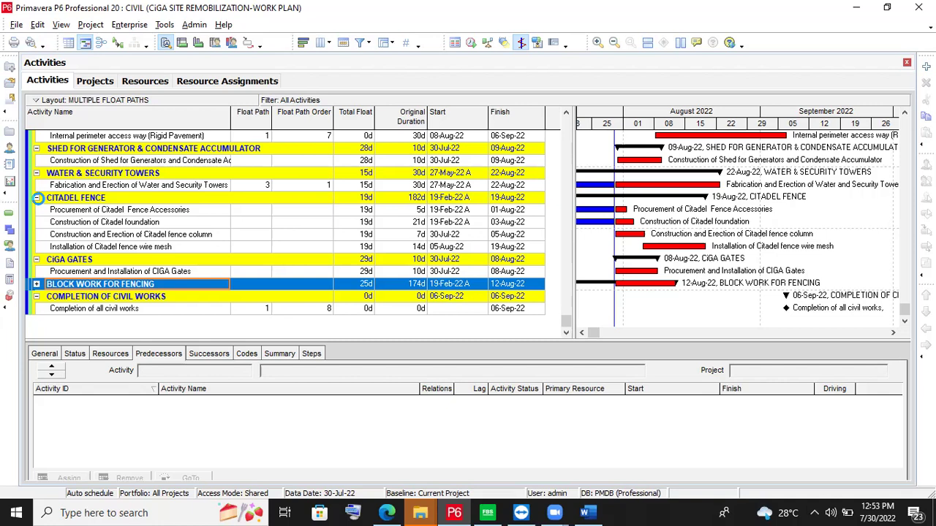
left_click(36, 198)
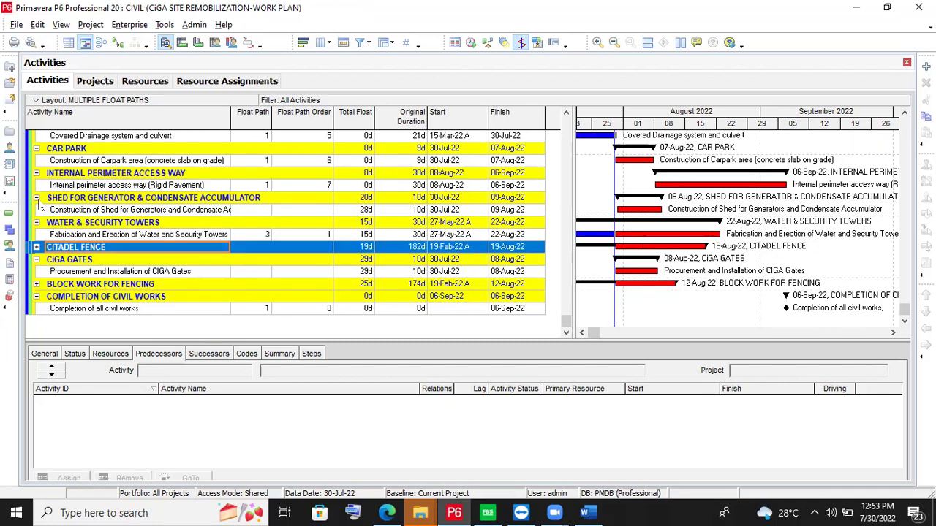
scroll(40, 206, "up", 3)
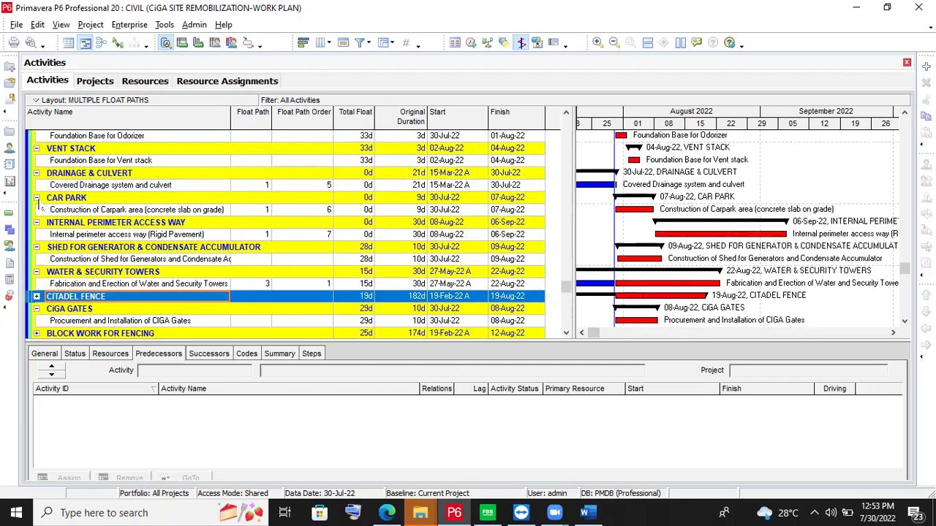
scroll(42, 207, "down", 1)
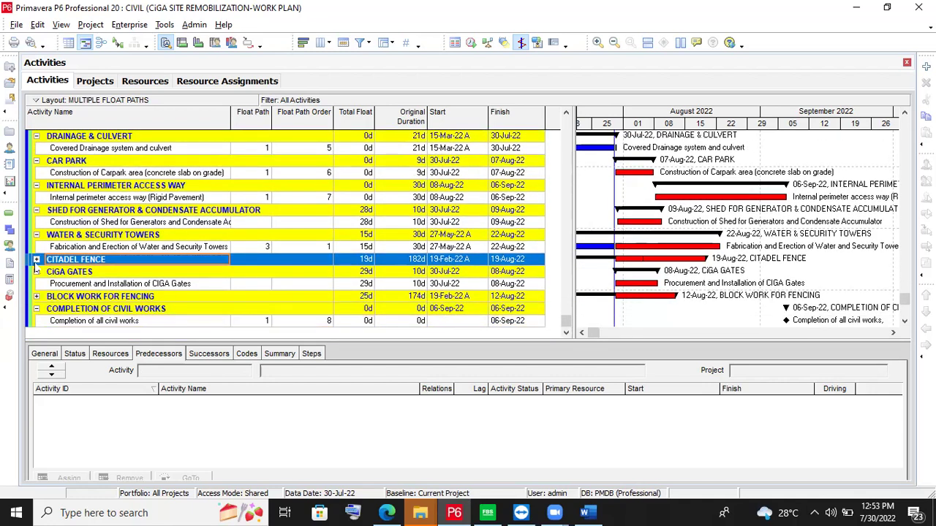
left_click(37, 260)
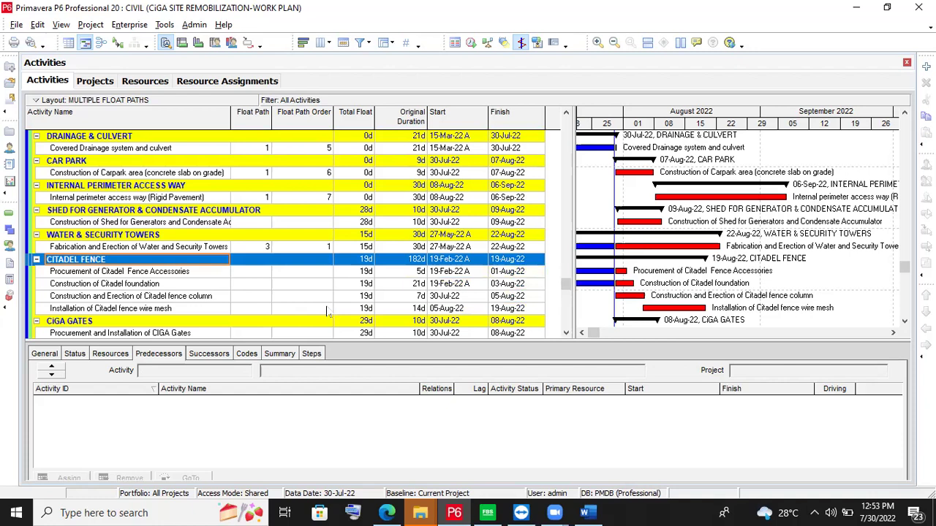
- Change the relationship between Installation of Citadel fence wire mesh and its fence column predecessor to FS
left_click(327, 310)
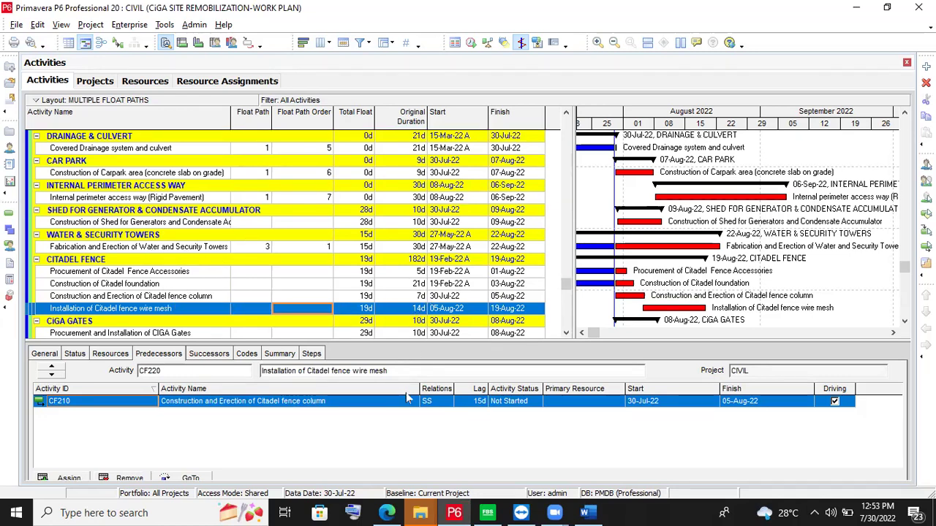
left_click(431, 402)
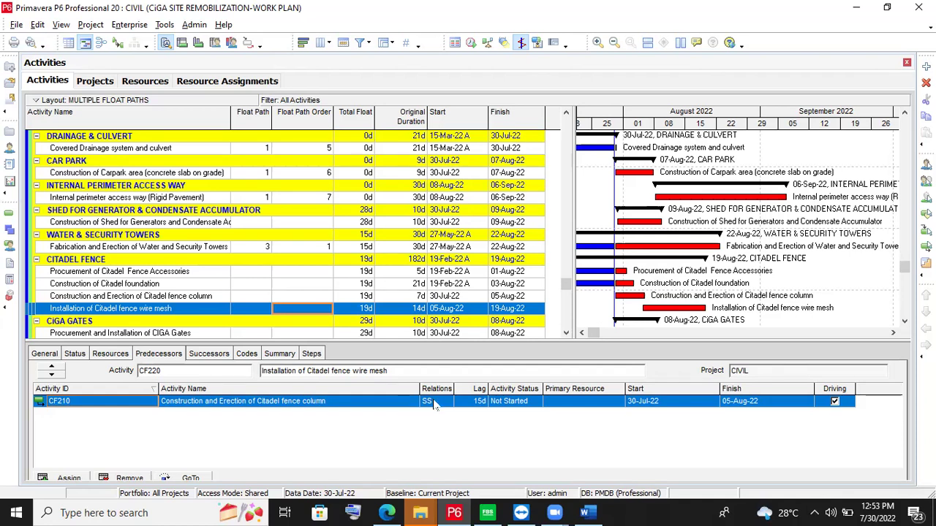
left_click(437, 404)
left_click(428, 424)
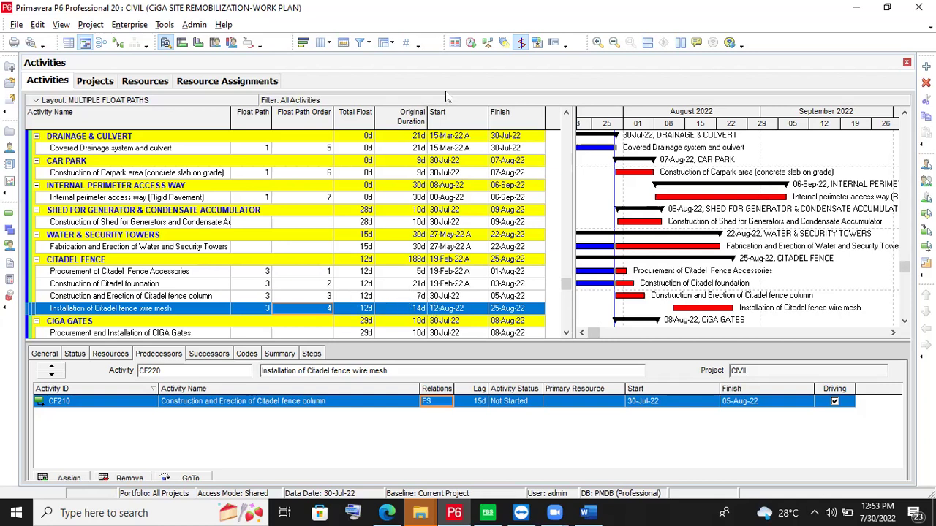
- Add the Duration % Complete column between Original Duration and Start in the activity table, and narrow it slightly
left_click(326, 44)
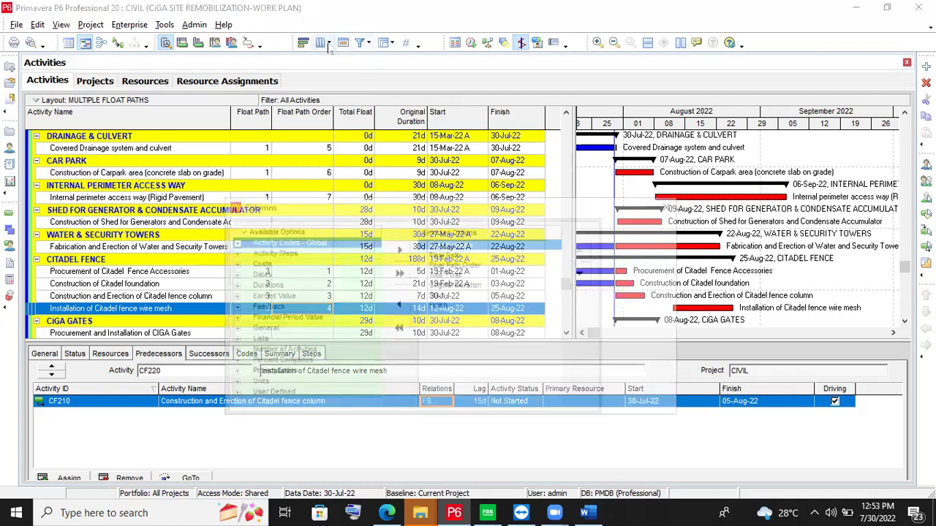
left_click(231, 361)
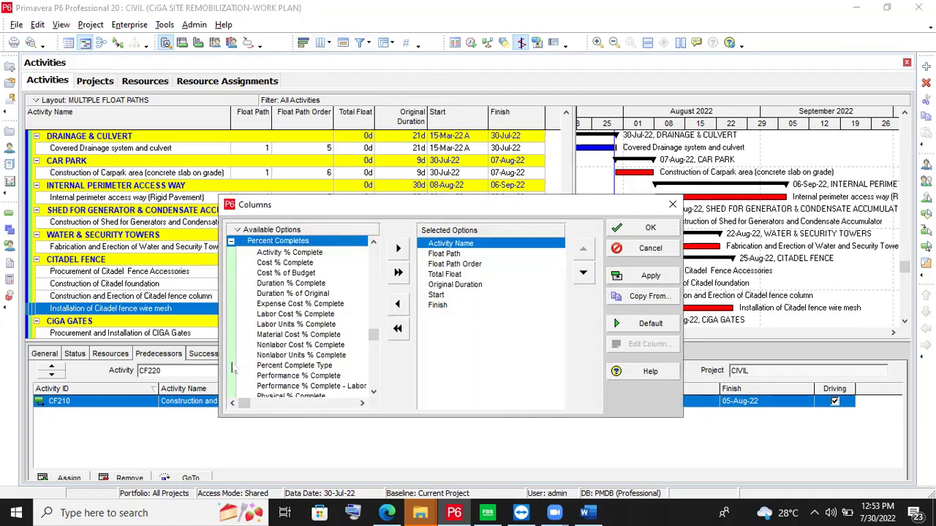
left_click(290, 284)
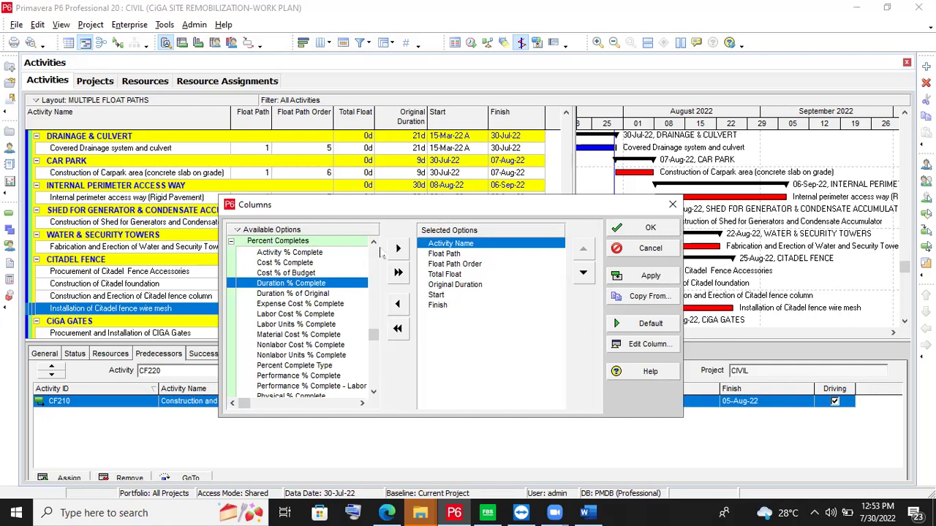
left_click(398, 249)
left_click(582, 273)
left_click(582, 273)
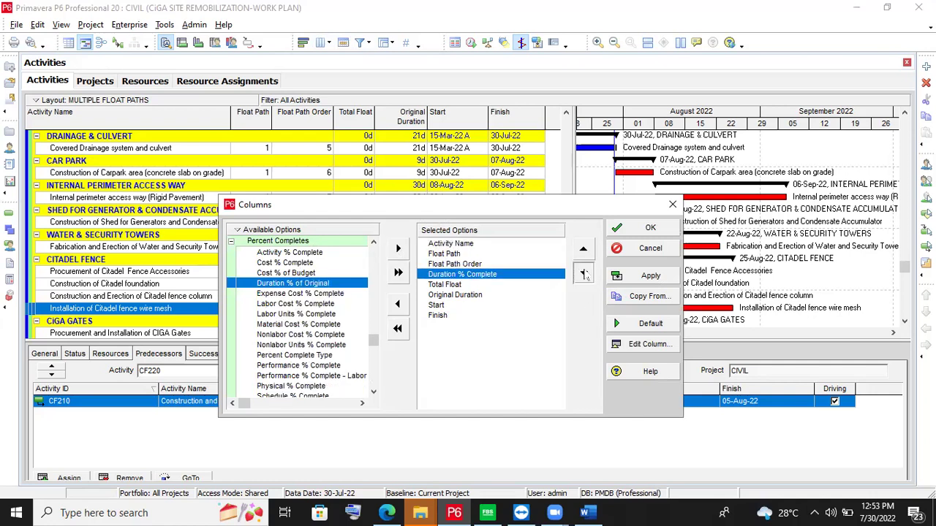
left_click(583, 273)
left_click(583, 273)
left_click(645, 227)
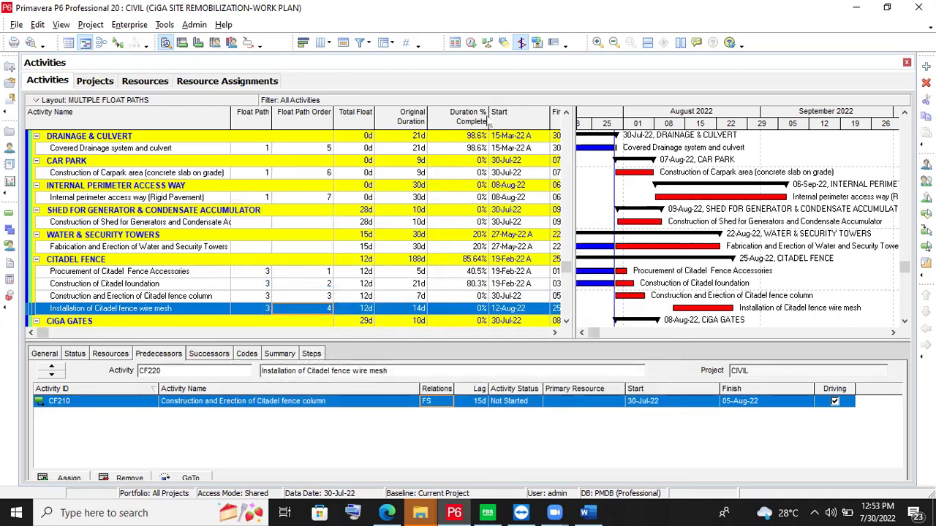
left_click_drag(487, 114, 476, 114)
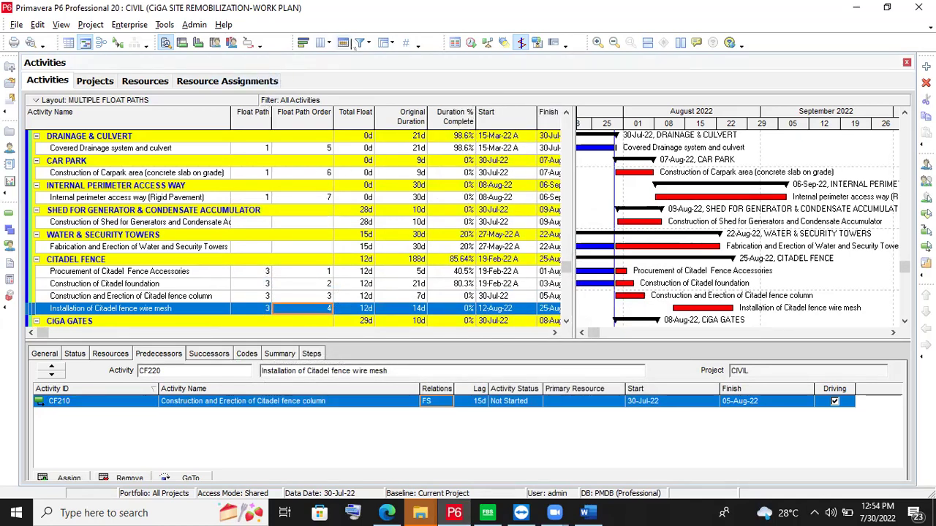
- Remove the Float Path and Float Path Order columns from the activity table
left_click(320, 42)
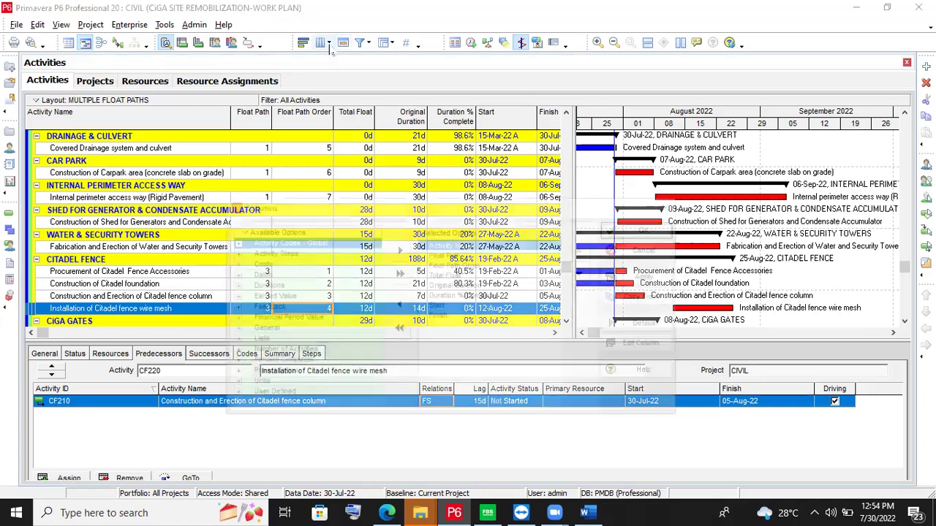
left_click(448, 254)
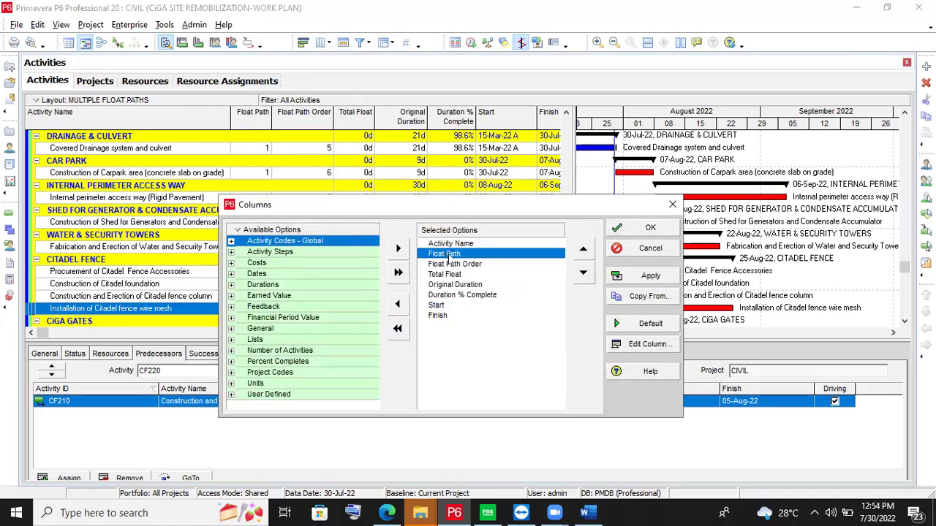
left_click(398, 304)
left_click(398, 303)
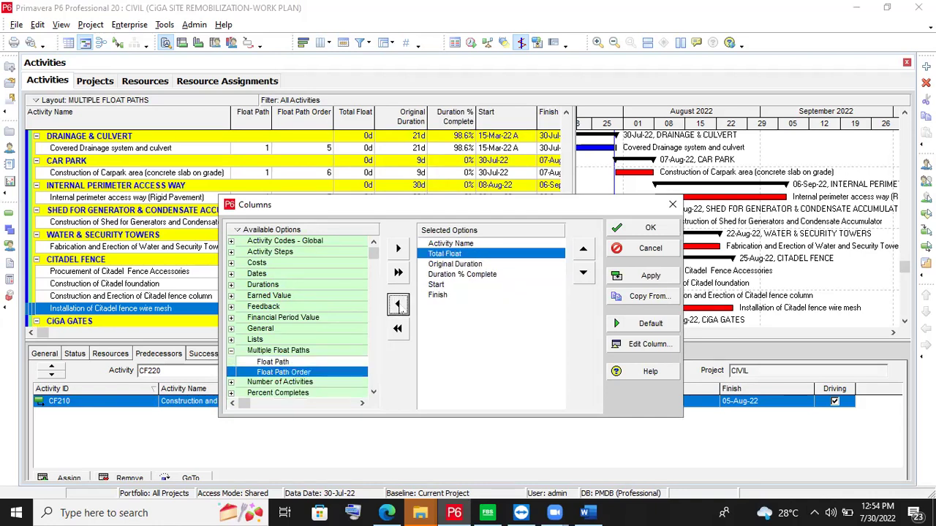
left_click(463, 245)
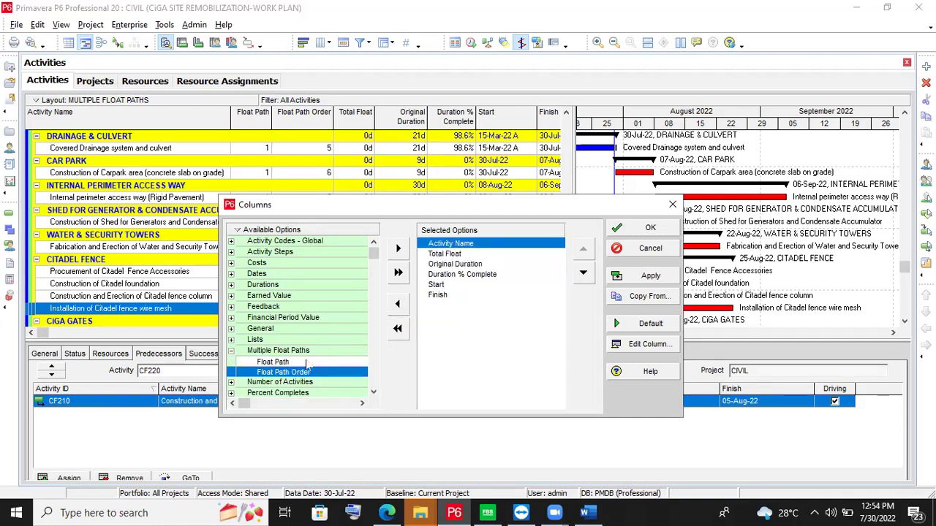
left_click(649, 228)
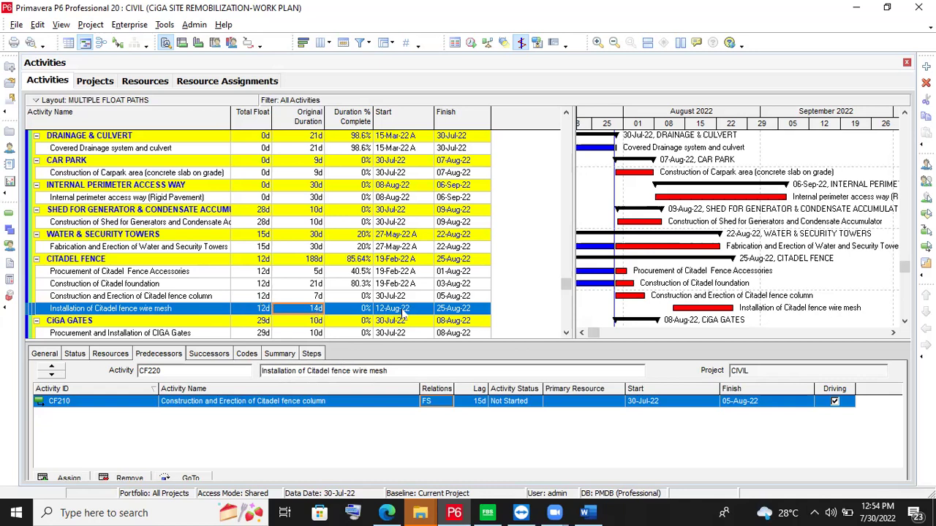
- Set the lag on the wire mesh activity's fence column predecessor to 0 days and mark the activity as started
left_click(481, 404)
type("0")
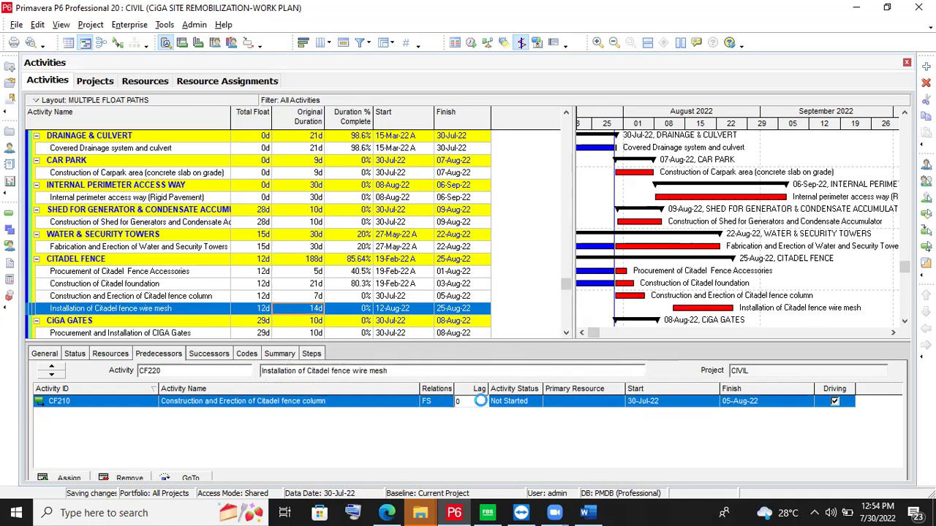
key("Return")
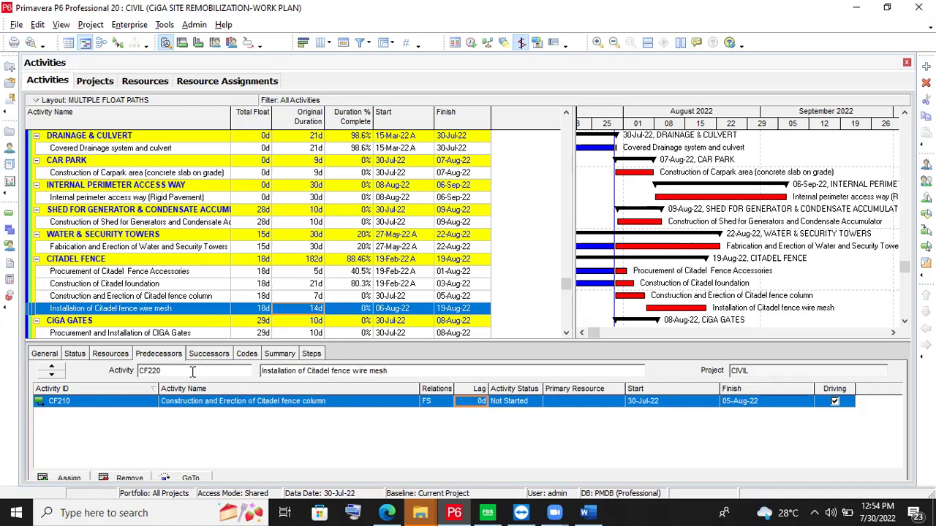
left_click(75, 354)
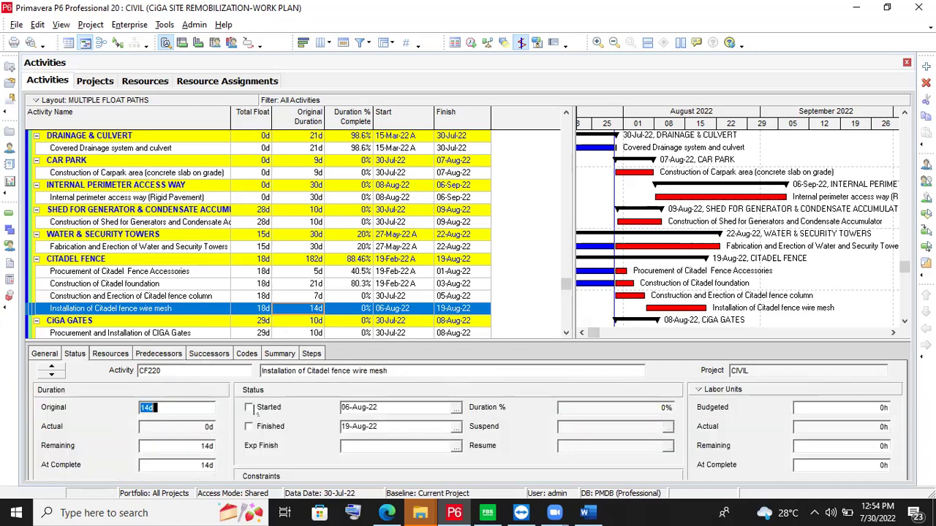
left_click(250, 407)
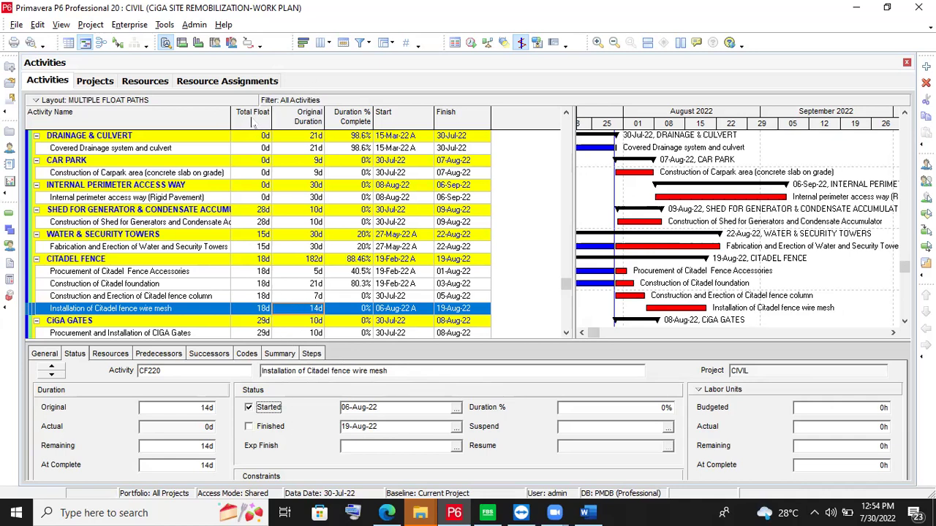
- Move the Total Float column behind Finish so it is the last column of the activity table
left_click(328, 43)
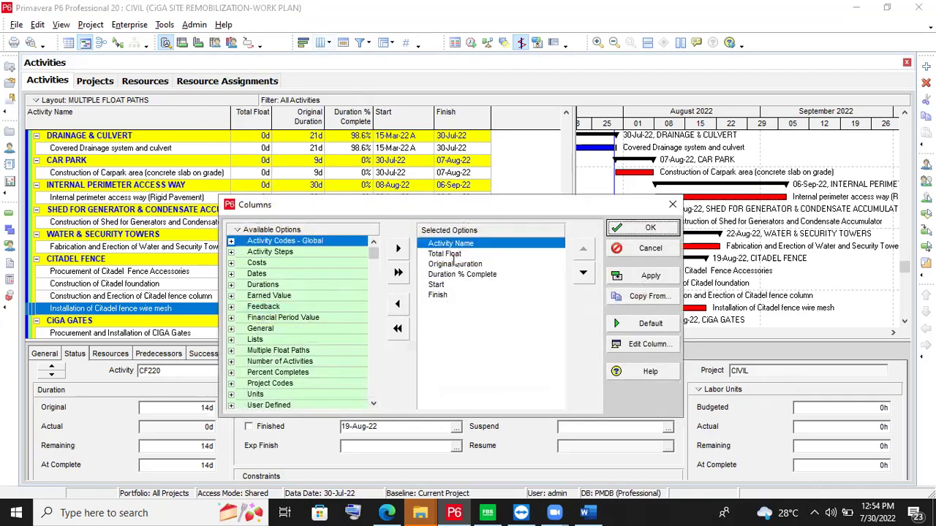
left_click(446, 255)
left_click(583, 273)
left_click(583, 272)
left_click(583, 273)
left_click(583, 273)
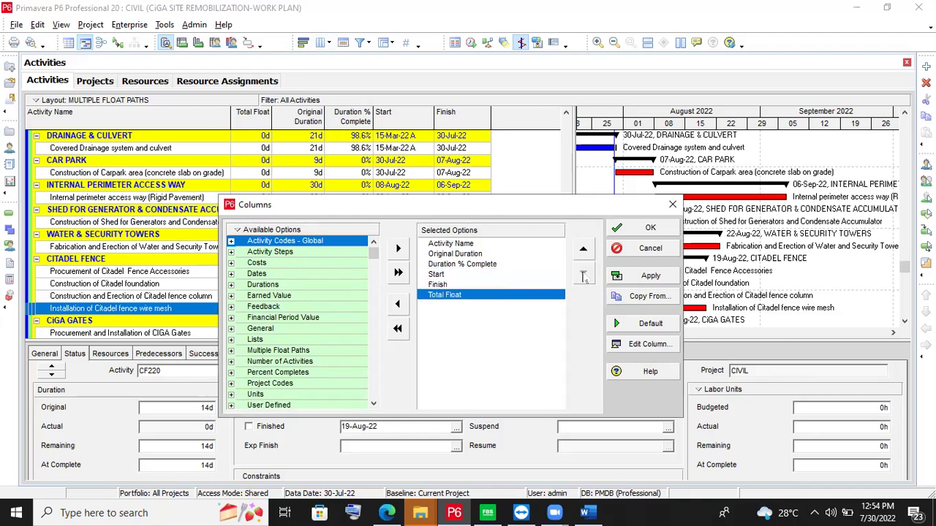
left_click(648, 229)
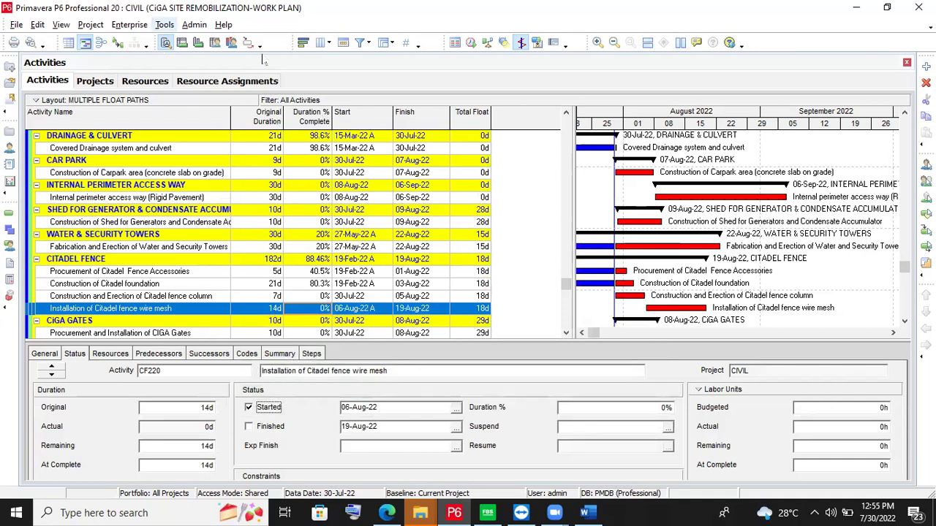
- Add the Remaining Duration column directly after Original Duration in the activity table and narrow it
left_click(322, 43)
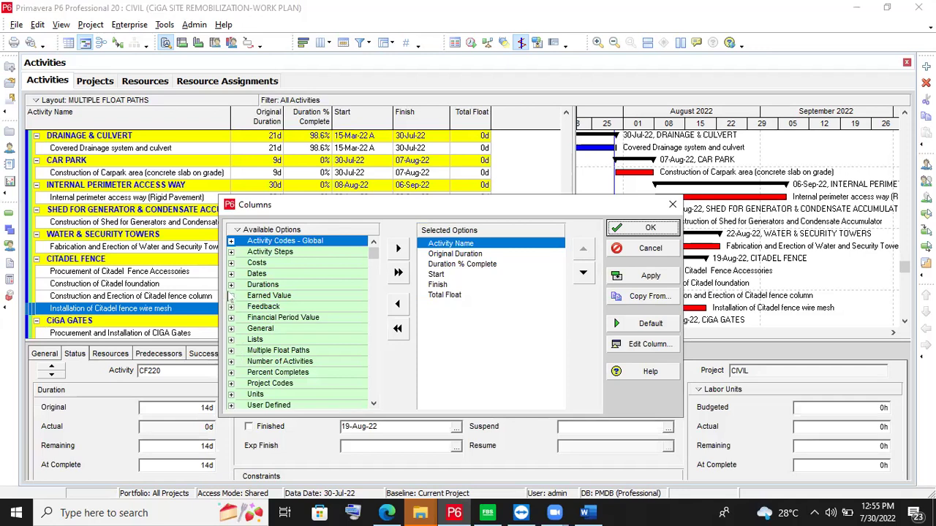
left_click(231, 285)
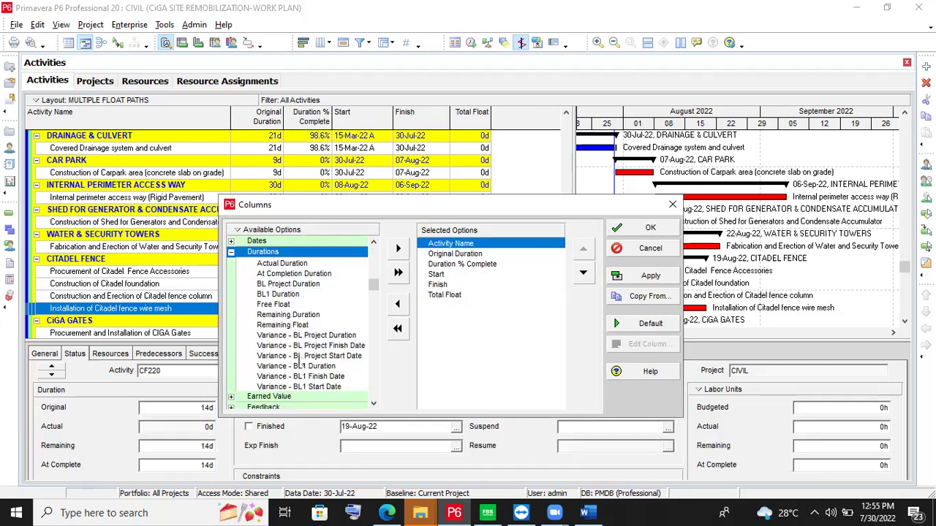
left_click(298, 316)
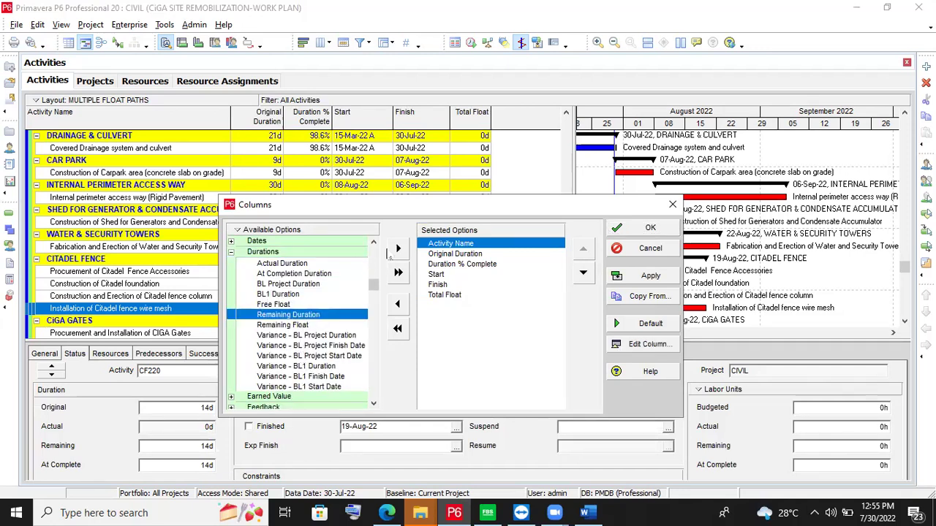
left_click(397, 249)
left_click(583, 274)
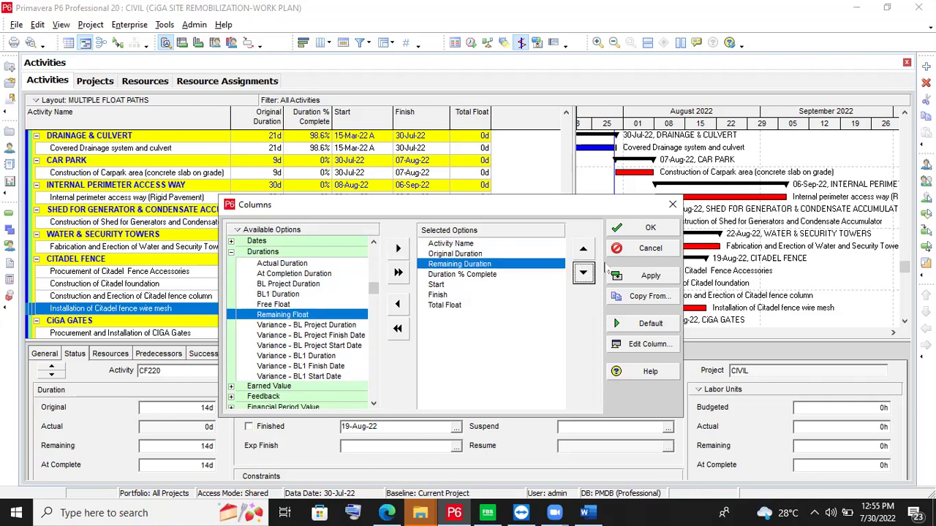
left_click(635, 229)
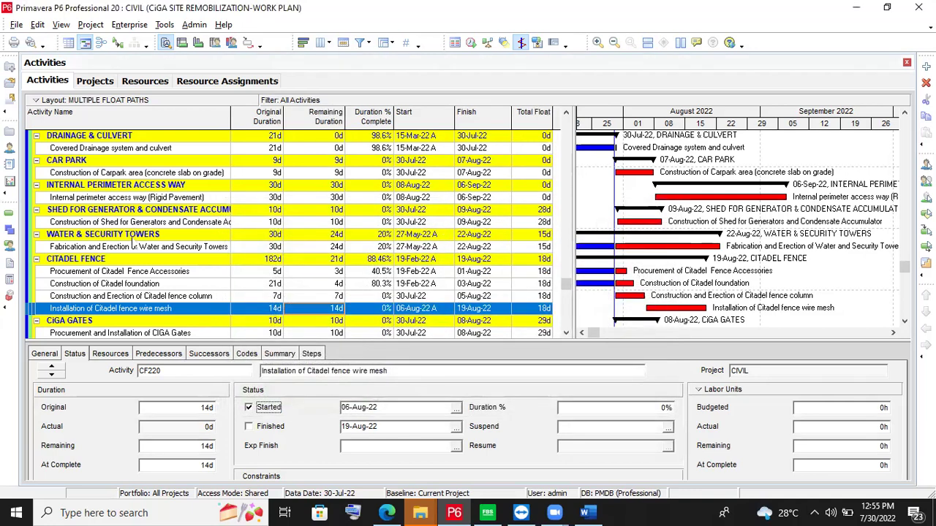
left_click_drag(343, 116, 316, 117)
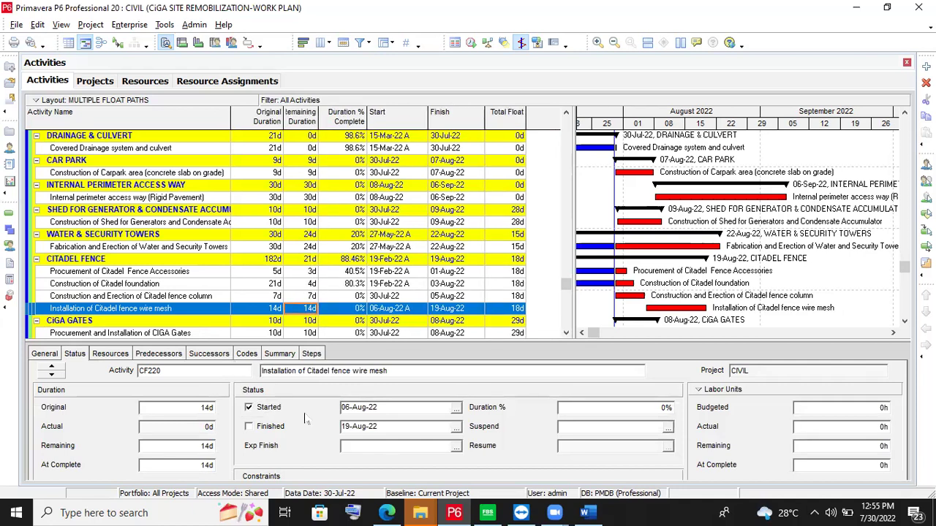
- Set the wire mesh activity's actual start date to 28-Jul-22 and its remaining duration to 12 days
left_click(455, 408)
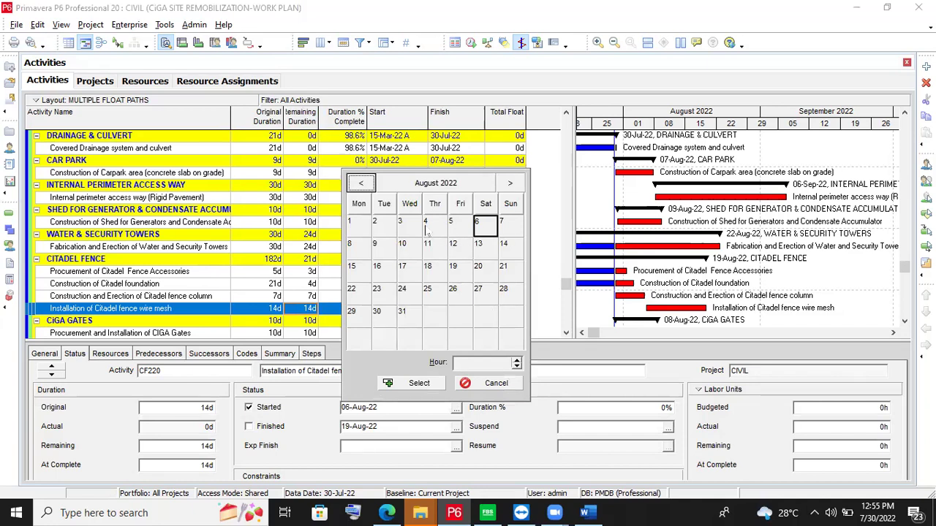
left_click(361, 183)
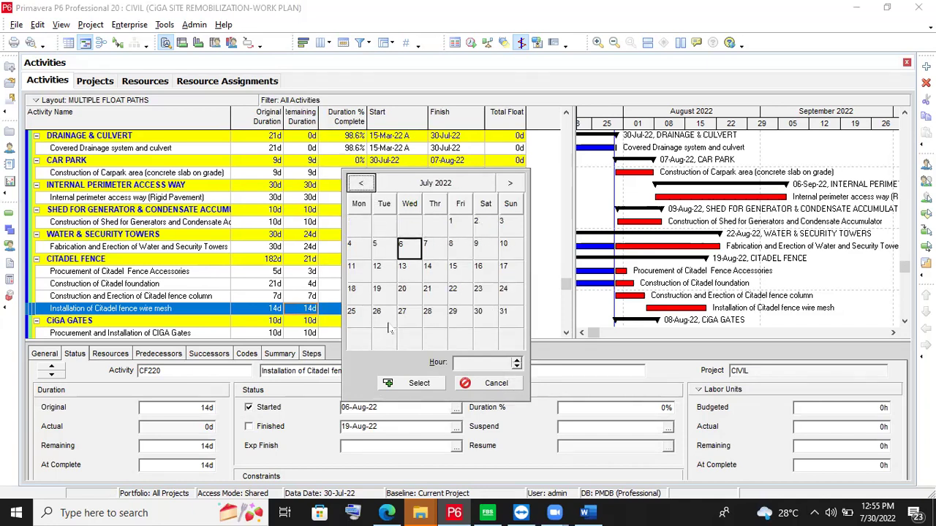
left_click(433, 317)
left_click(422, 385)
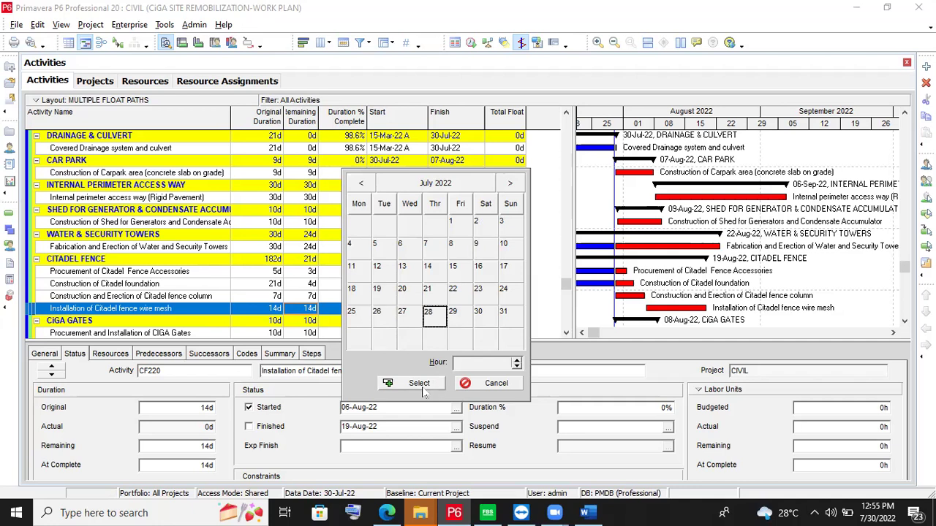
left_click(310, 310)
left_click(309, 310)
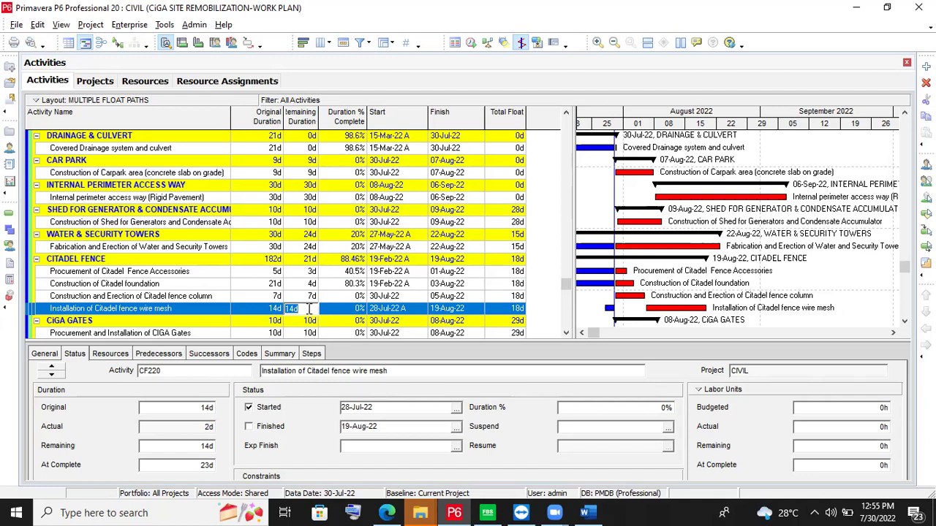
type("12")
key("Return")
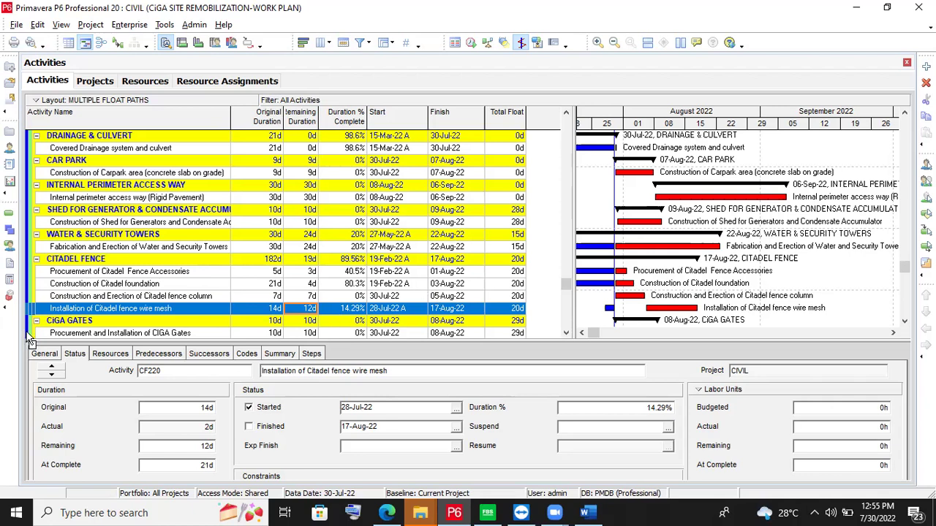
- Schedule the CIVIL project using its own data date
left_click(135, 300)
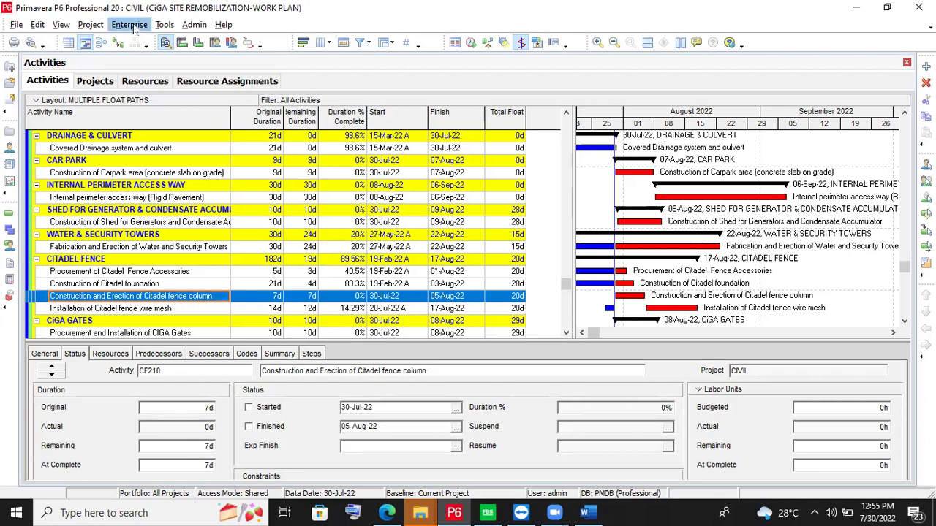
left_click(164, 25)
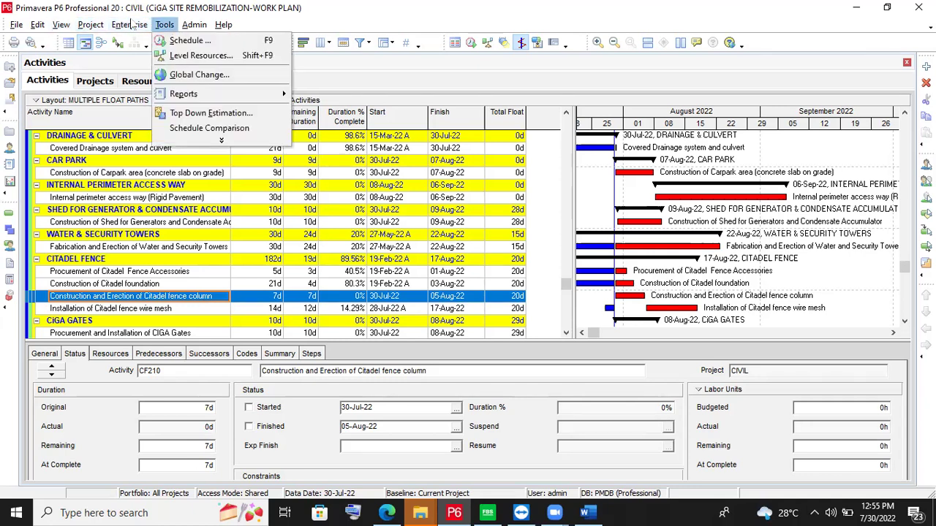
left_click(192, 41)
left_click(611, 204)
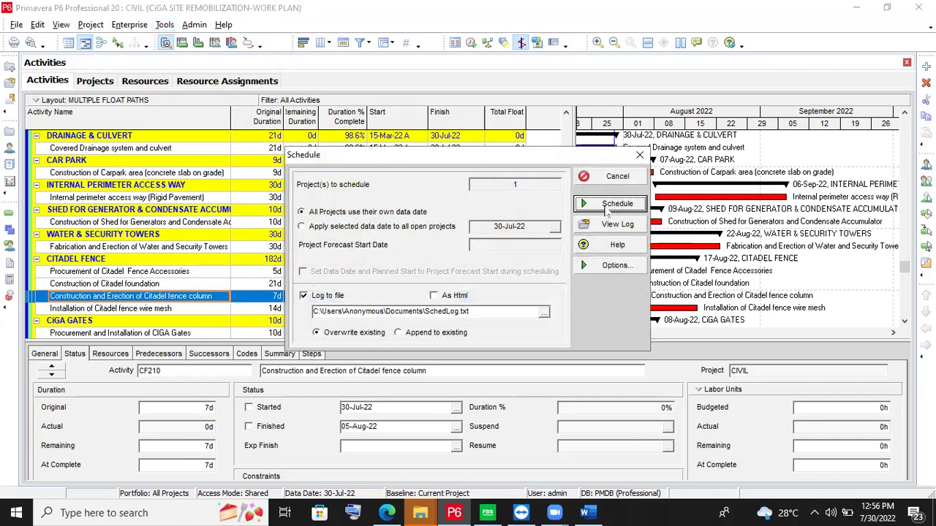
left_click(435, 293)
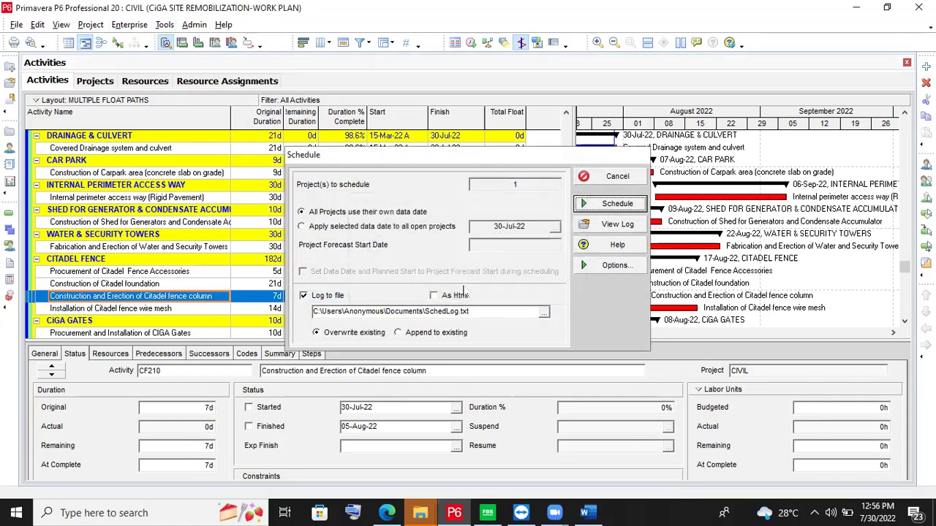
- Examine the warnings section of the schedule log, including the out-of-sequence activities
left_click(160, 26)
left_click(179, 40)
left_click(618, 224)
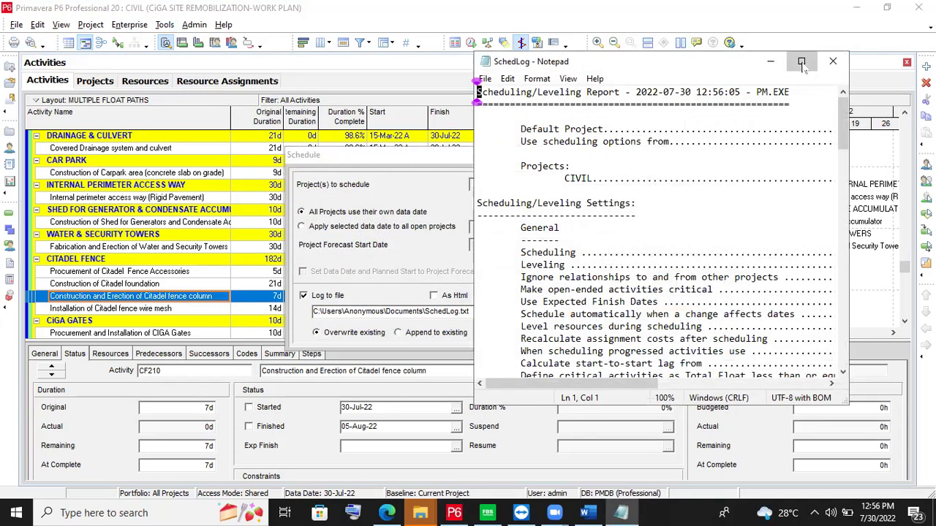
left_click(801, 60)
scroll(381, 260, "down", 9)
scroll(379, 263, "down", 2)
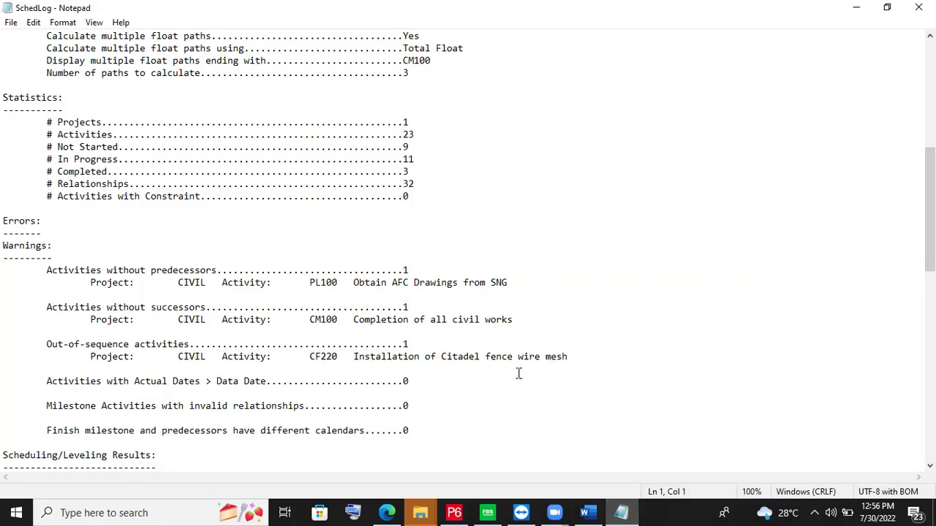
left_click(918, 7)
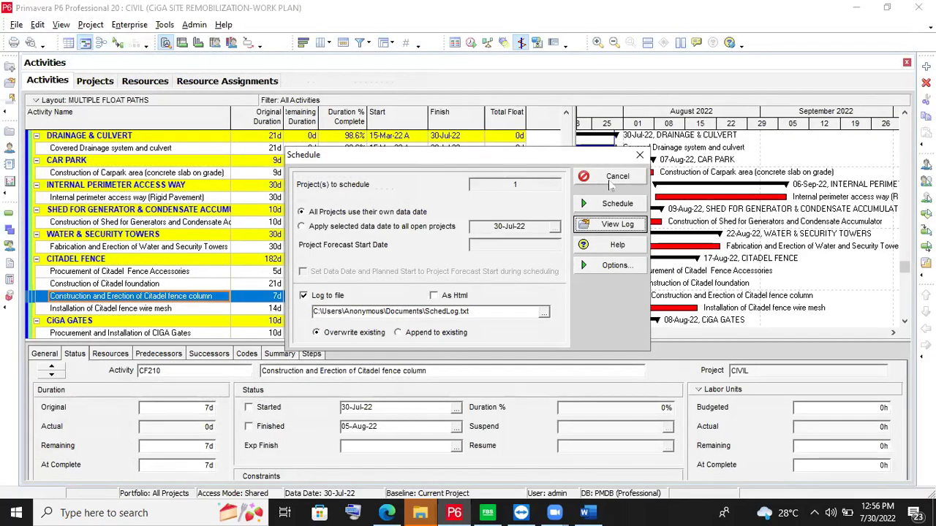
left_click(617, 182)
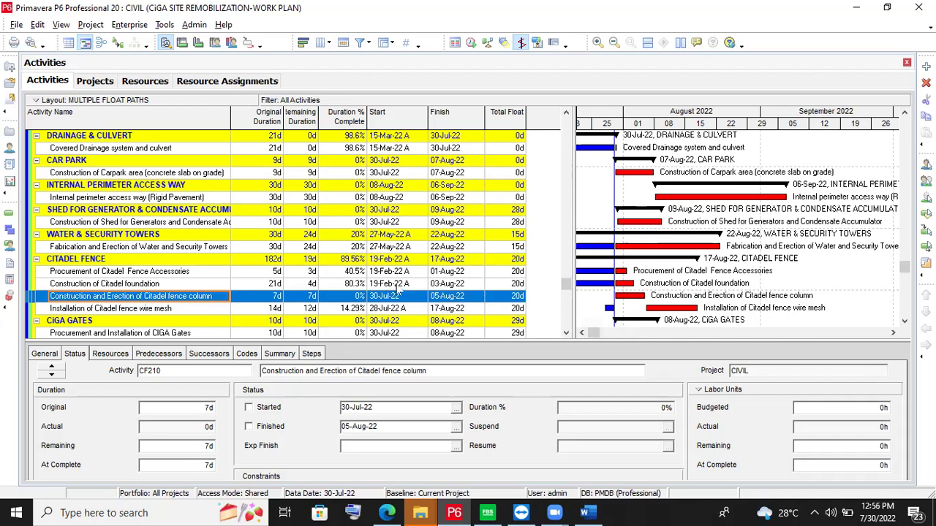
- Display the predecessors of the Construction of Citadel foundation activity
left_click(204, 285)
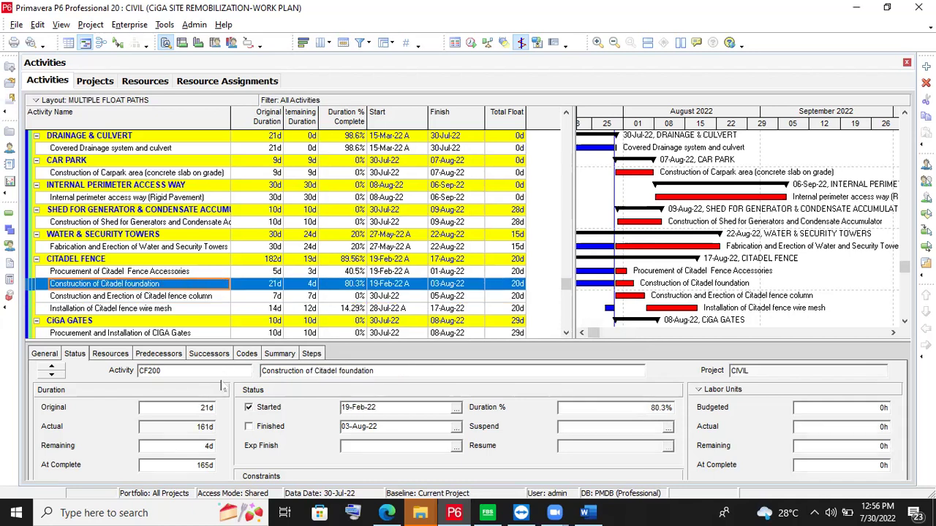
left_click(149, 357)
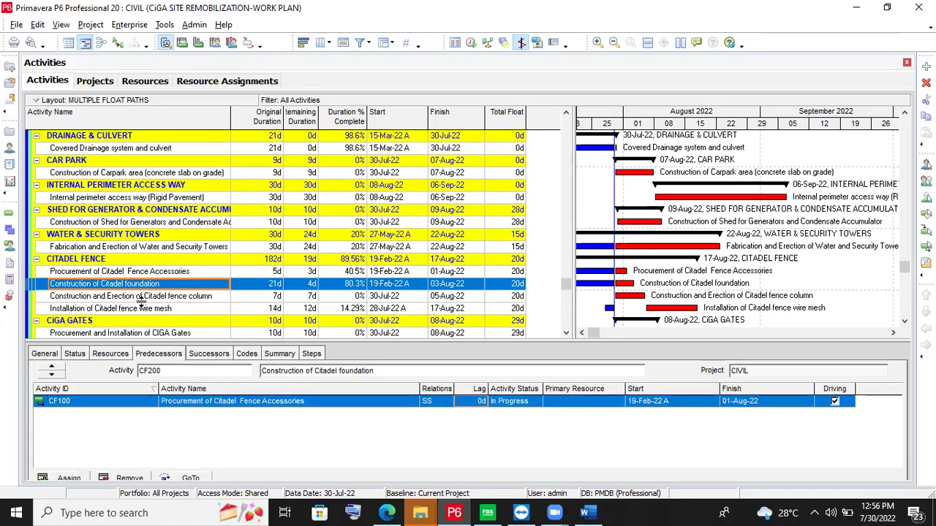
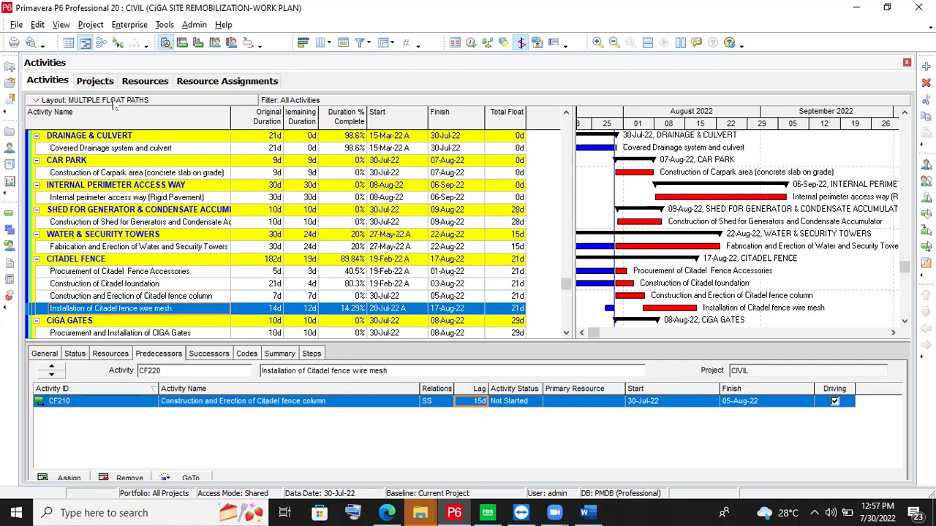
- Review the general scheduling options of the CIVIL project, including how progressed activities are scheduled
left_click(165, 24)
left_click(169, 40)
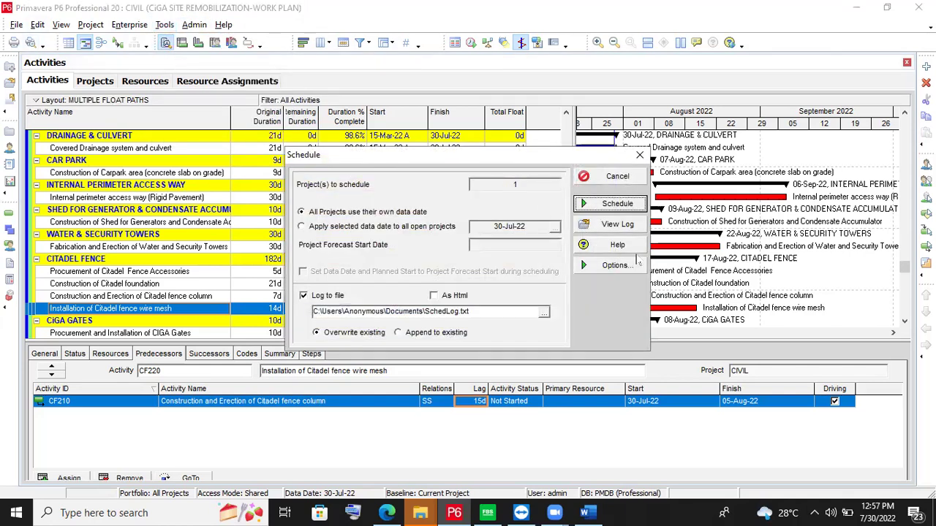
left_click(613, 265)
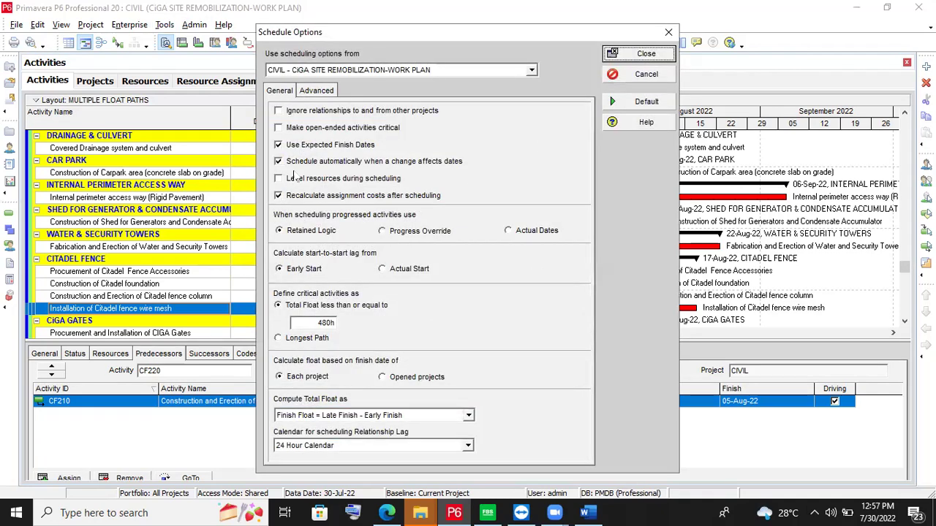
left_click(641, 54)
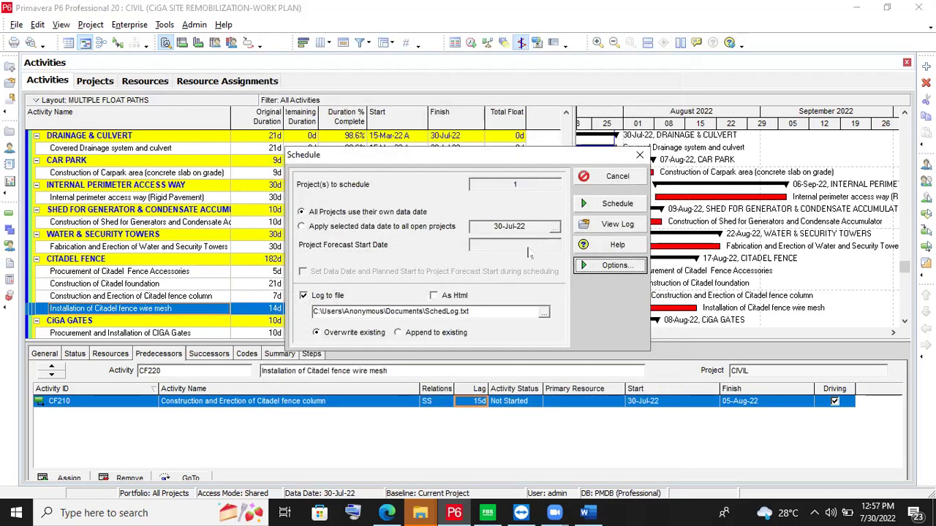
- Check the warnings in the existing schedule log and reschedule the CIVIL project
left_click(629, 229)
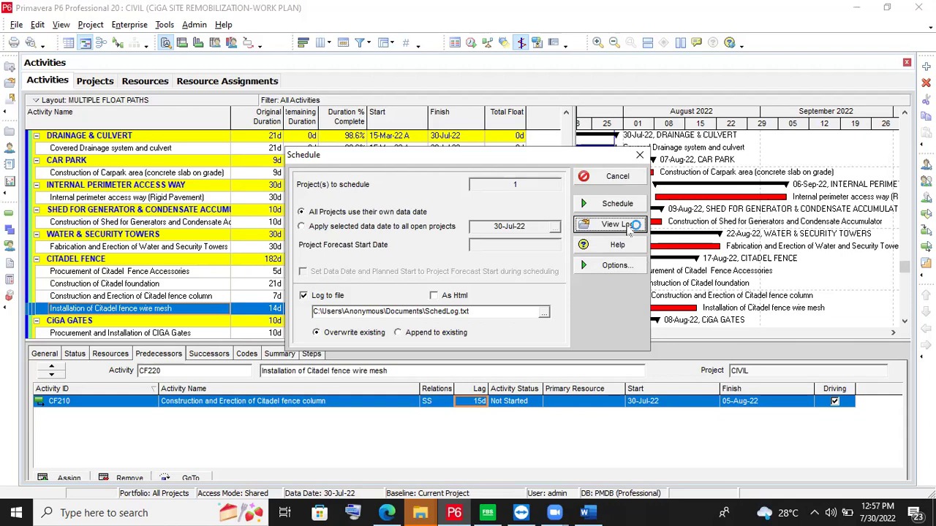
left_click(804, 66)
scroll(463, 293, "down", 10)
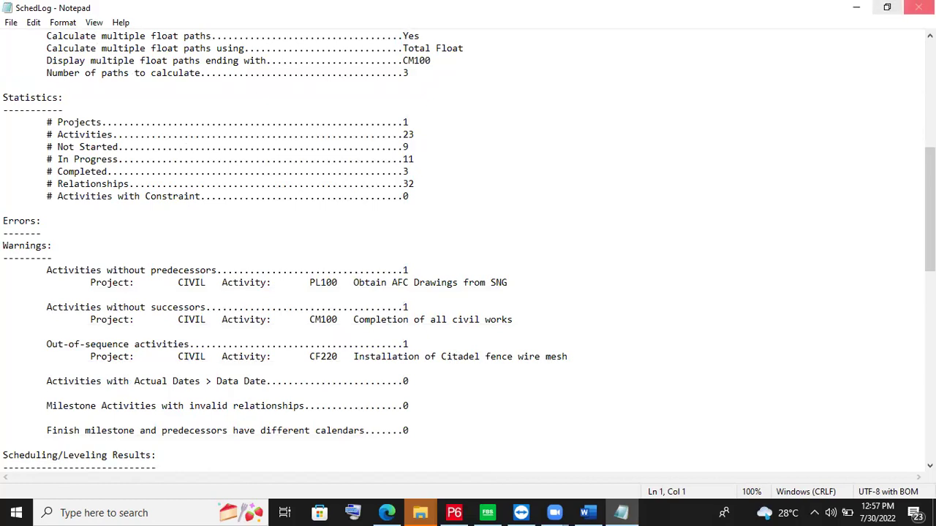
left_click(918, 7)
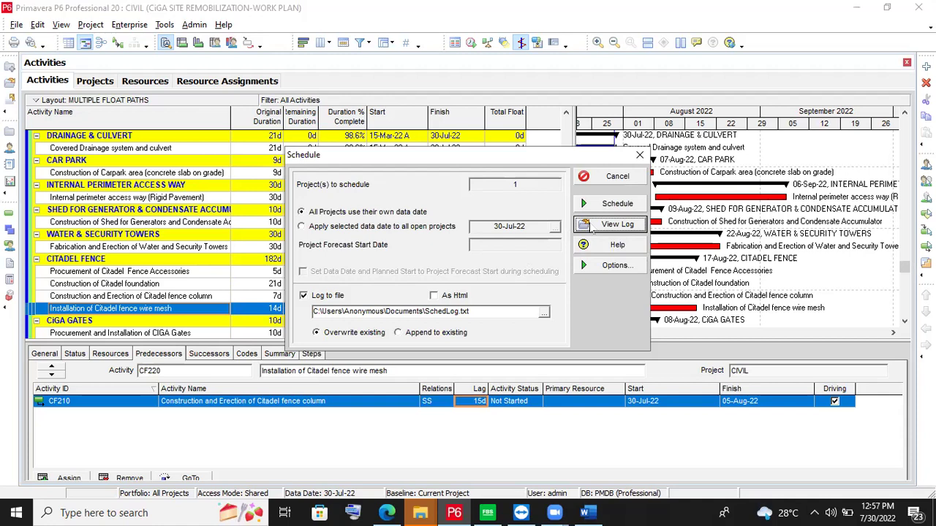
left_click(616, 207)
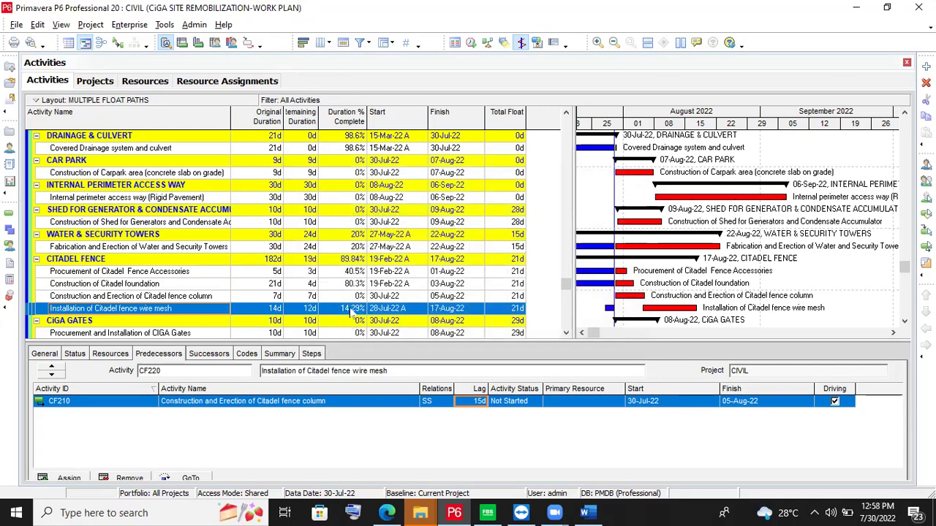
- Set the lag on the Citadel fence column activity's foundation predecessor to 35 days
left_click(403, 297)
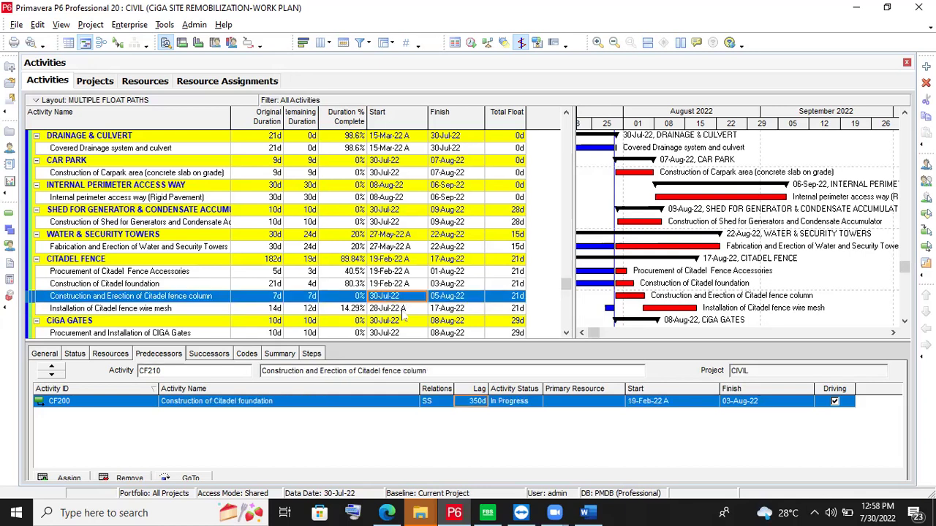
left_click(470, 402)
type("35d")
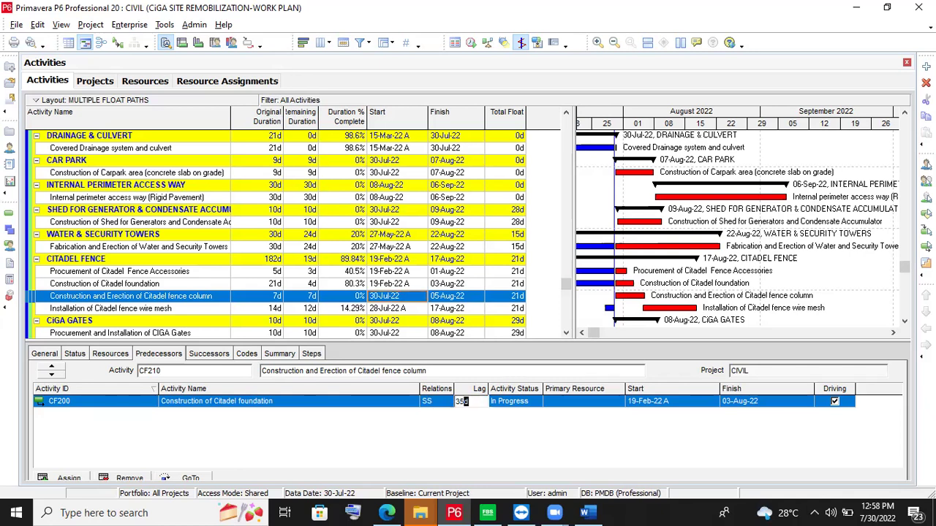
key("Return")
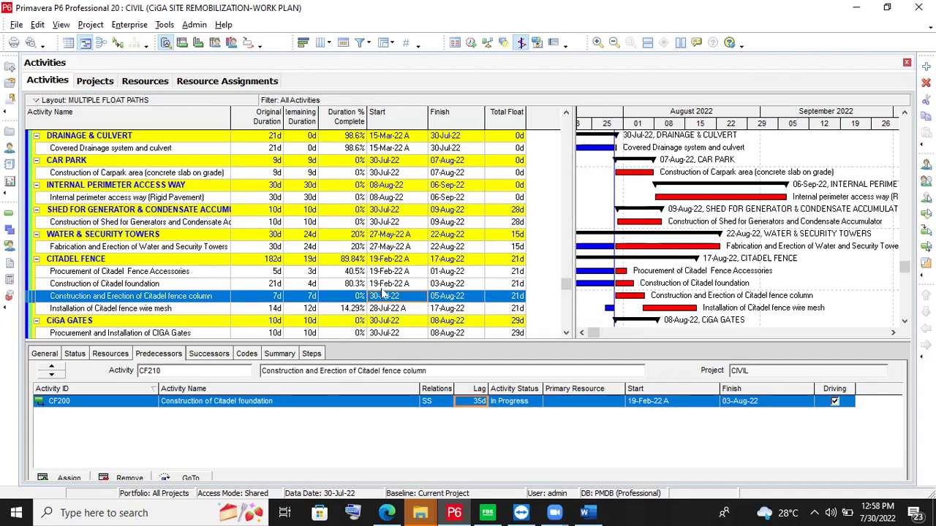
- Compare the Citadel foundation and fence column activities and check the latest schedule log for out-of-sequence warnings
left_click(385, 285)
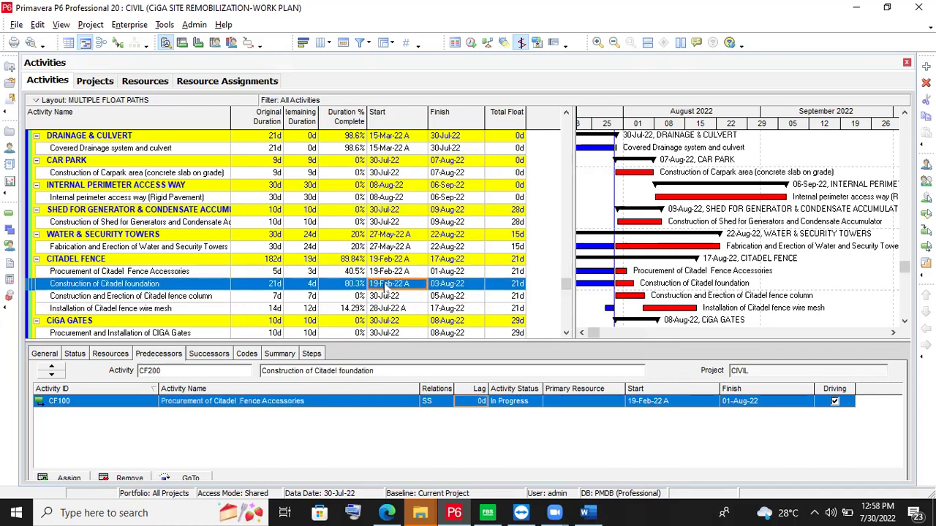
left_click(351, 297)
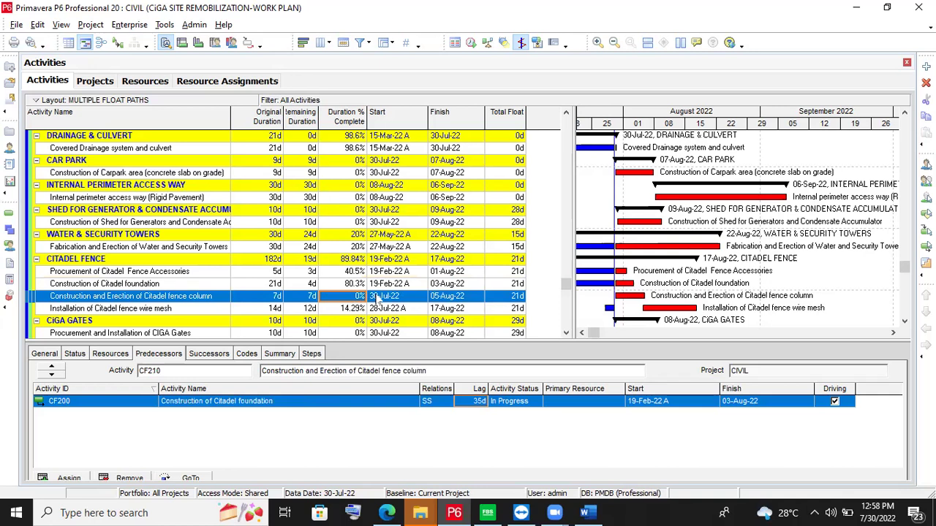
left_click(174, 26)
key("Escape")
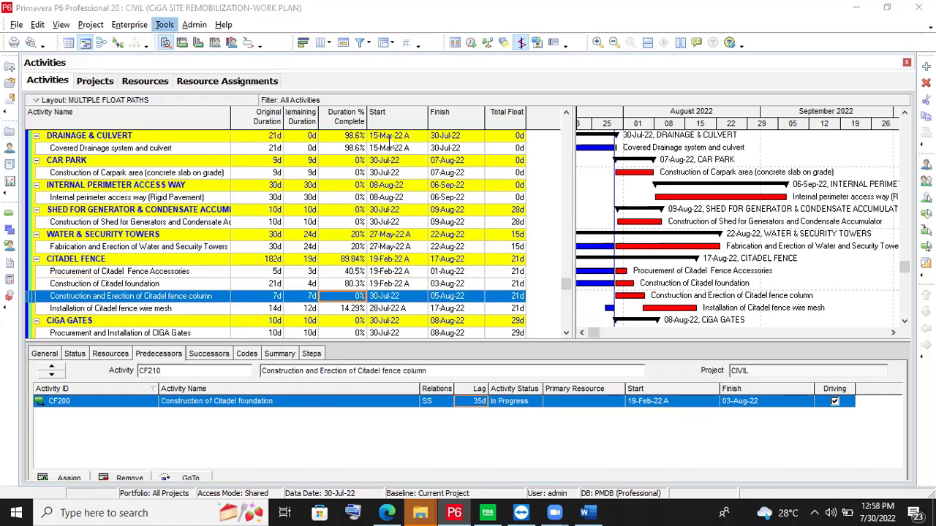
key("F9")
left_click(616, 225)
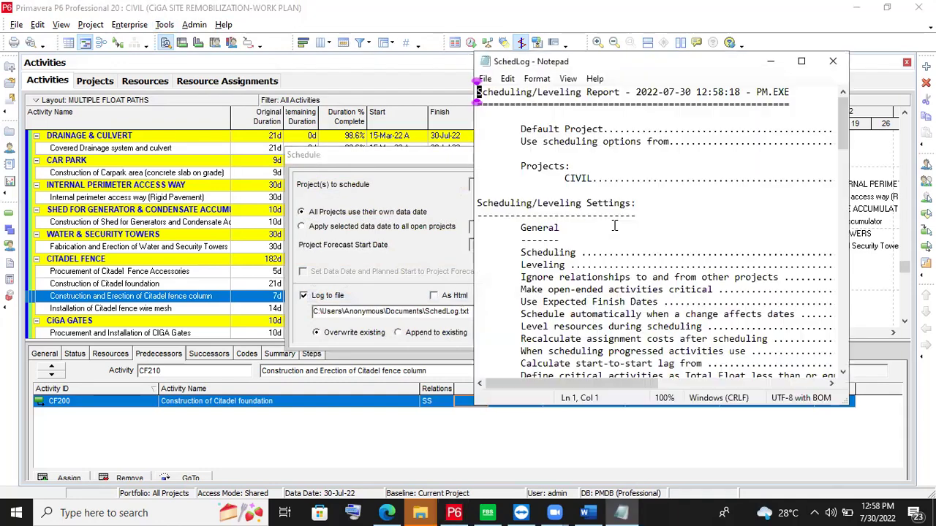
left_click(801, 61)
scroll(705, 213, "down", 11)
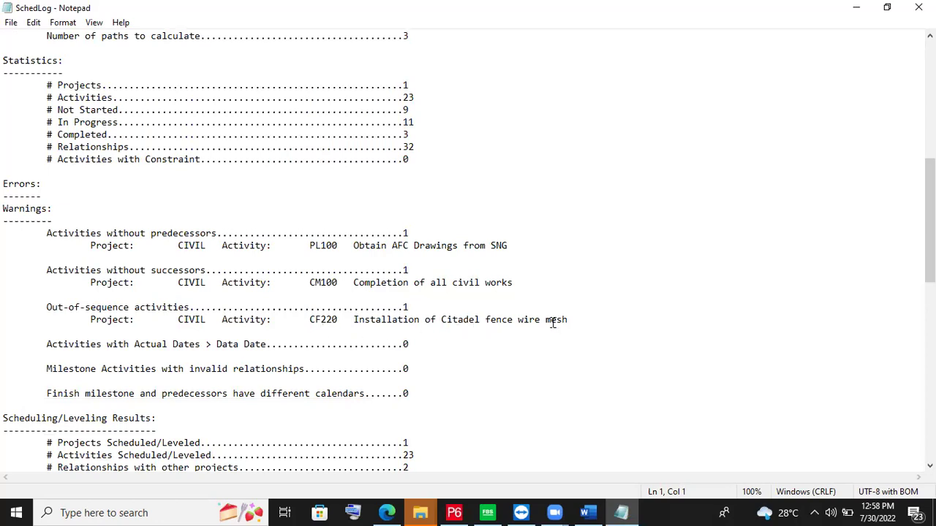
left_click(918, 7)
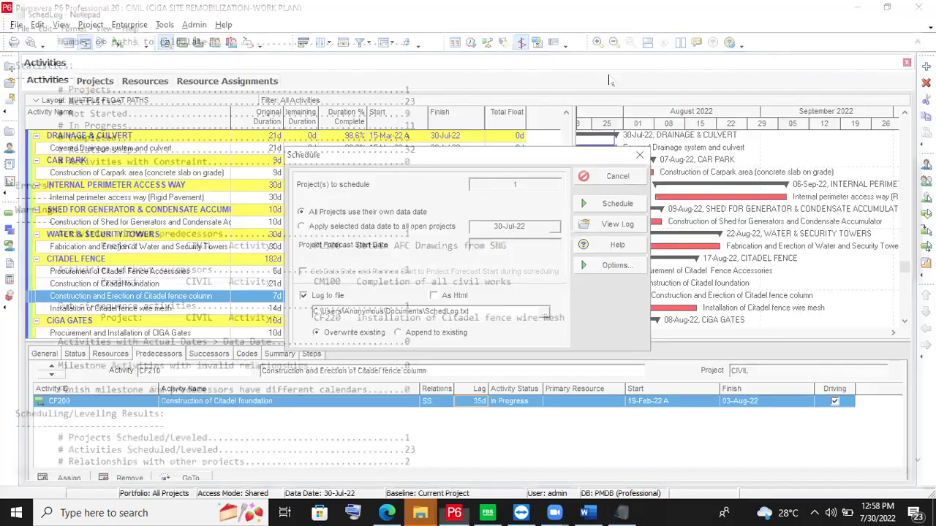
left_click(613, 180)
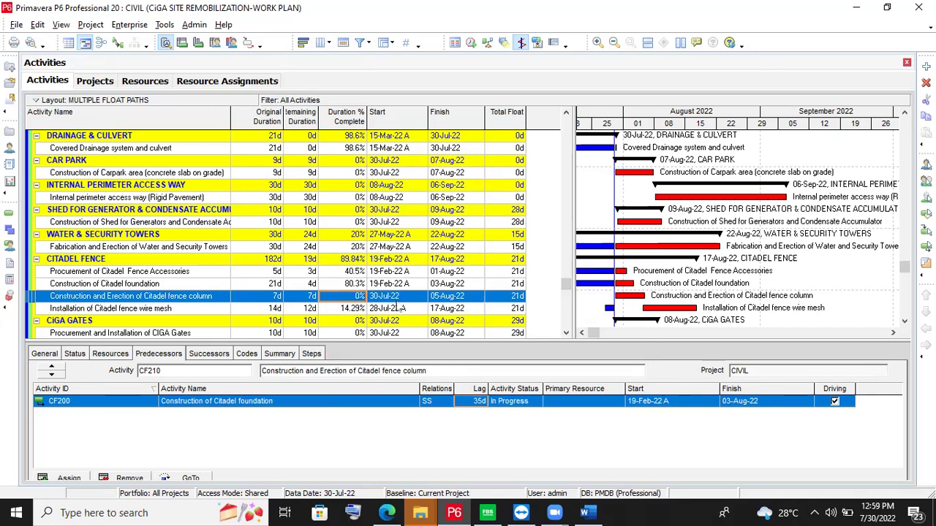
- Set the lag on the Citadel fence column activity's foundation predecessor to 0 days
left_click(470, 401)
type("0")
key("Return")
- Check the warnings in the CIVIL project's schedule log for out-of-sequence activities
left_click(164, 25)
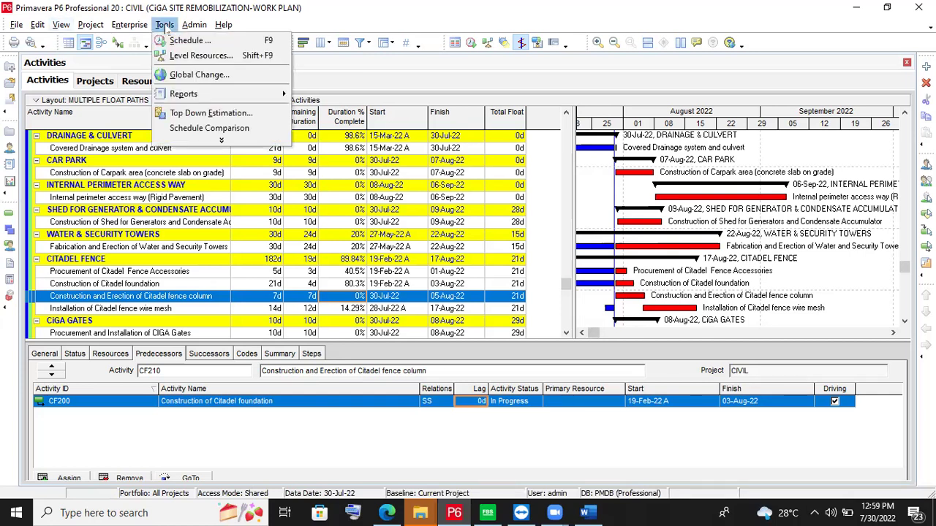
mouse_move(258, 95)
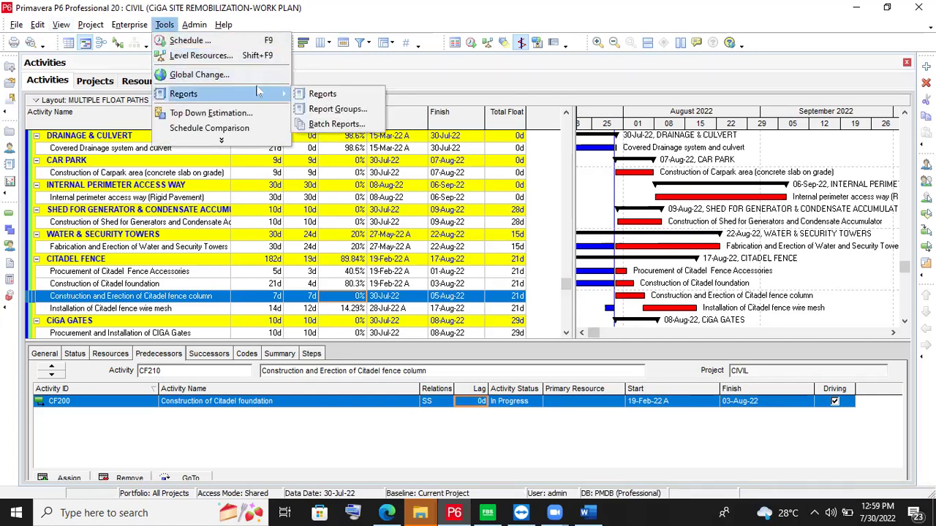
left_click(229, 41)
left_click(609, 222)
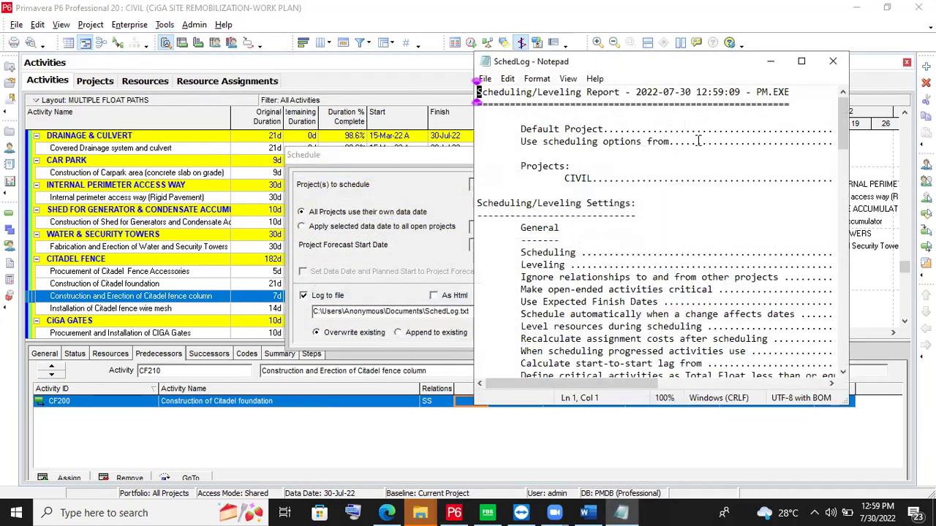
left_click(801, 61)
scroll(516, 270, "down", 4)
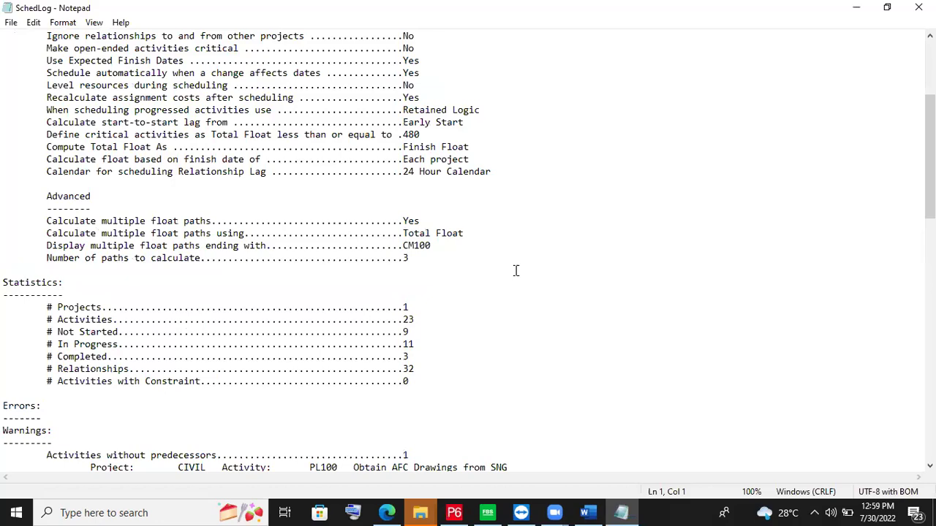
scroll(516, 271, "down", 4)
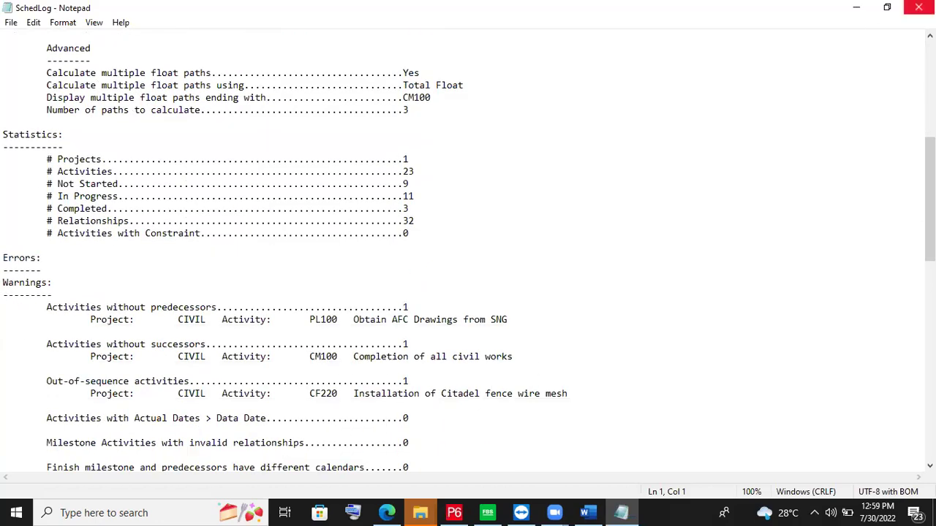
left_click(918, 7)
left_click(619, 204)
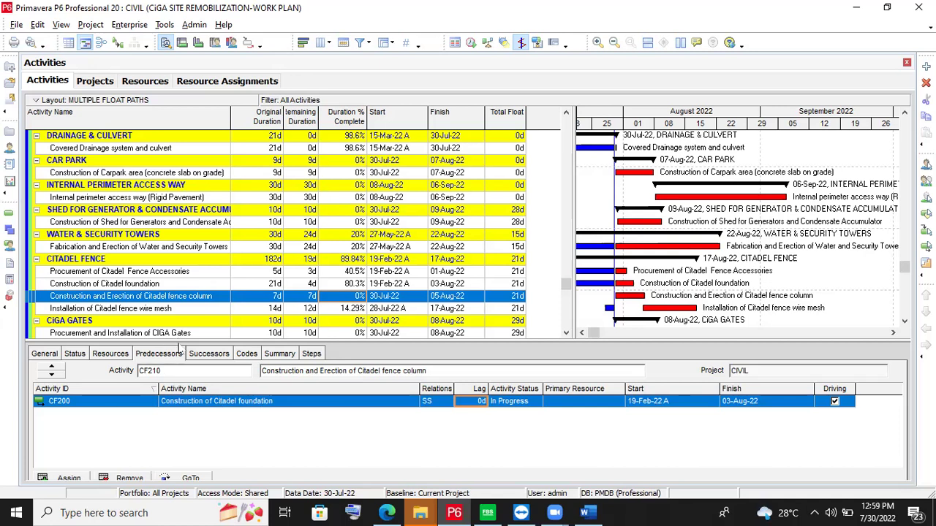
- Try to remove the Citadel foundation predecessor from the Citadel fence column activity
left_click_drag(178, 340, 179, 337)
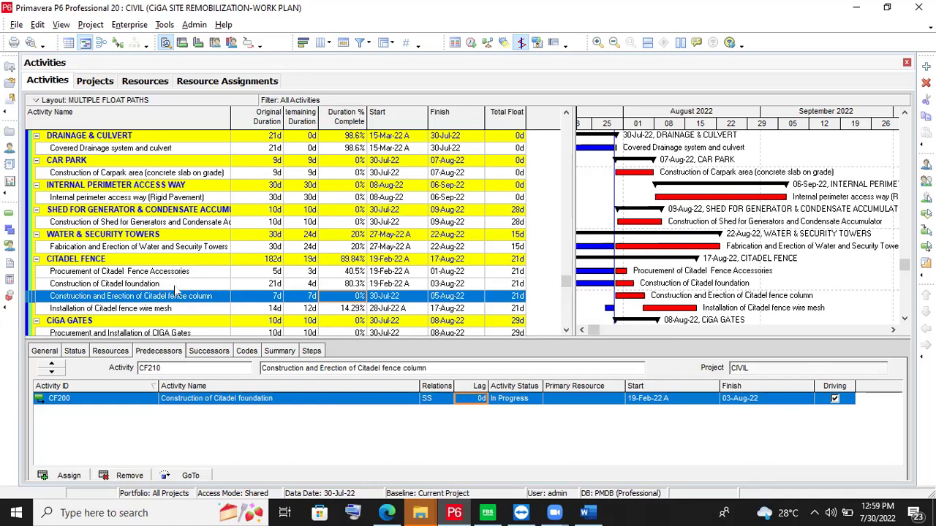
left_click(212, 402)
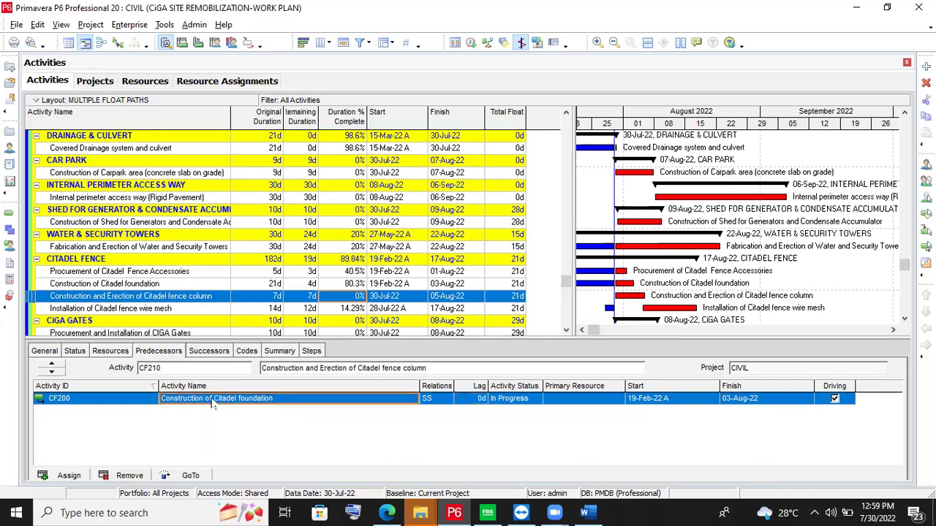
left_click(135, 476)
left_click(434, 284)
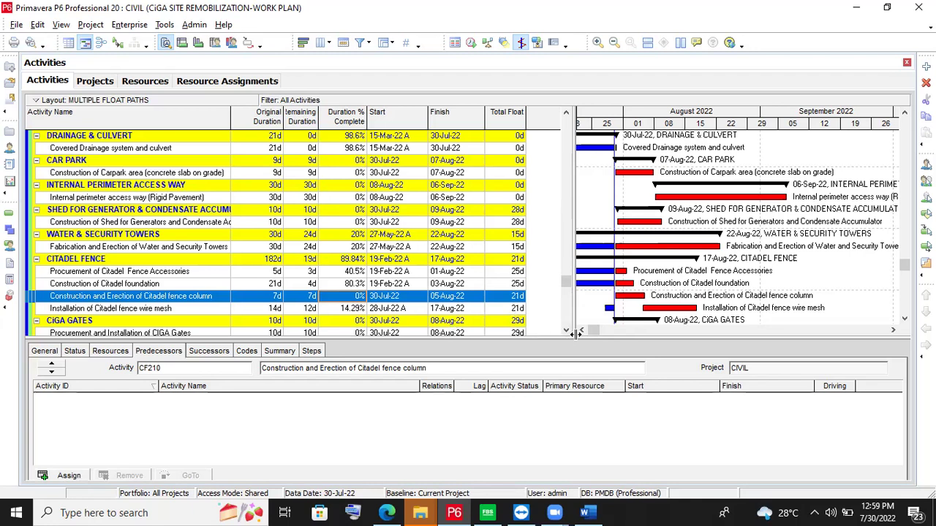
- Compare the start dates and predecessors of the Citadel foundation, fence column and wire mesh activities
scroll(573, 340, "down", 4)
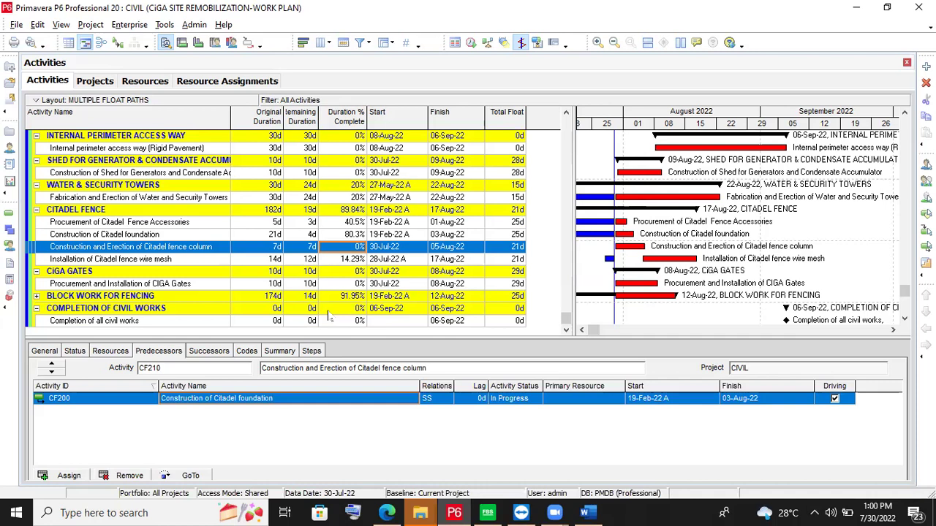
left_click(352, 261)
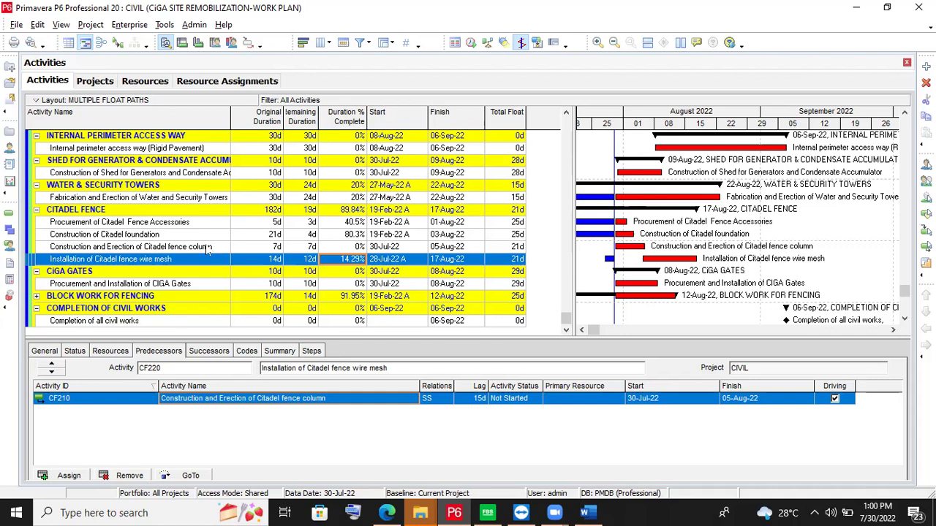
left_click(208, 247)
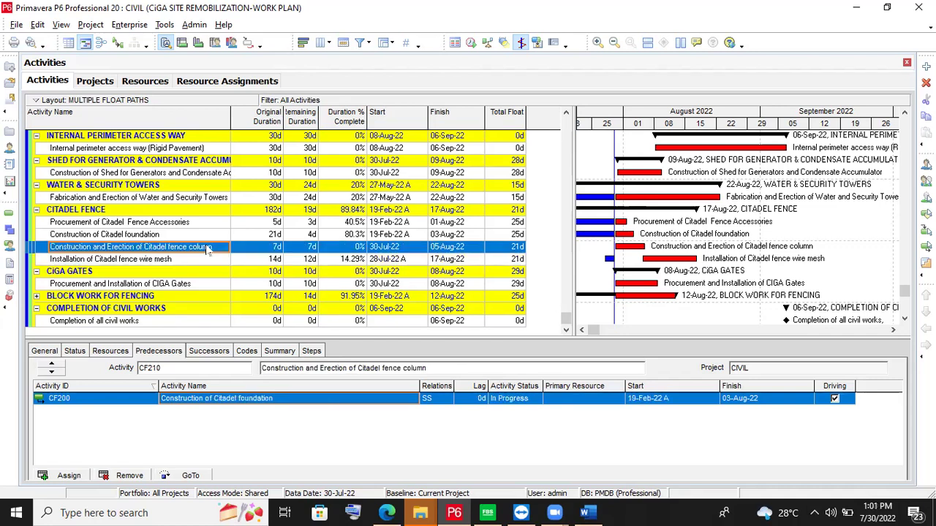
left_click(182, 261)
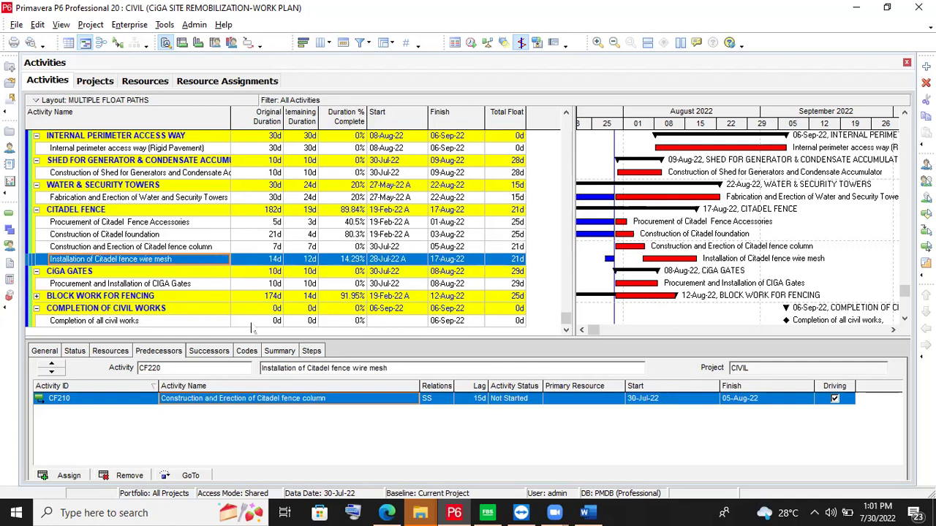
left_click(409, 248)
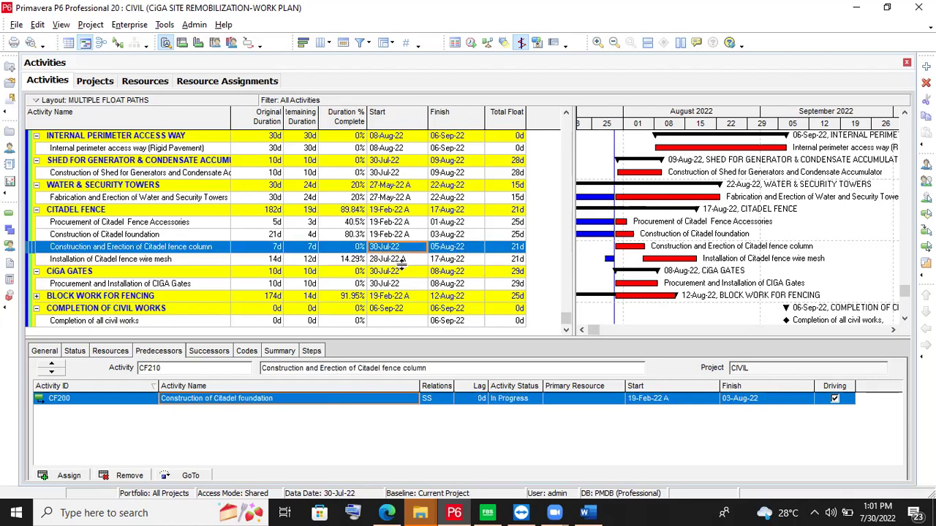
left_click(401, 260)
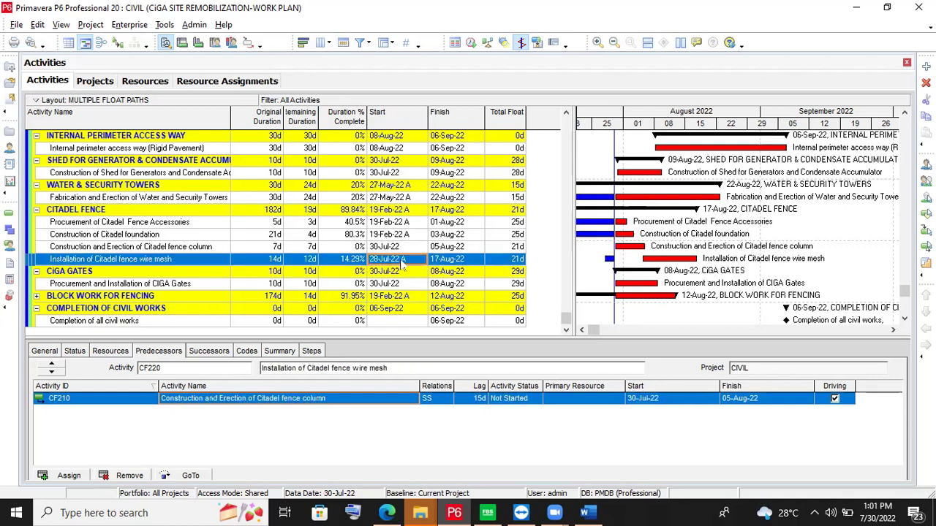
left_click(163, 247)
left_click(162, 235)
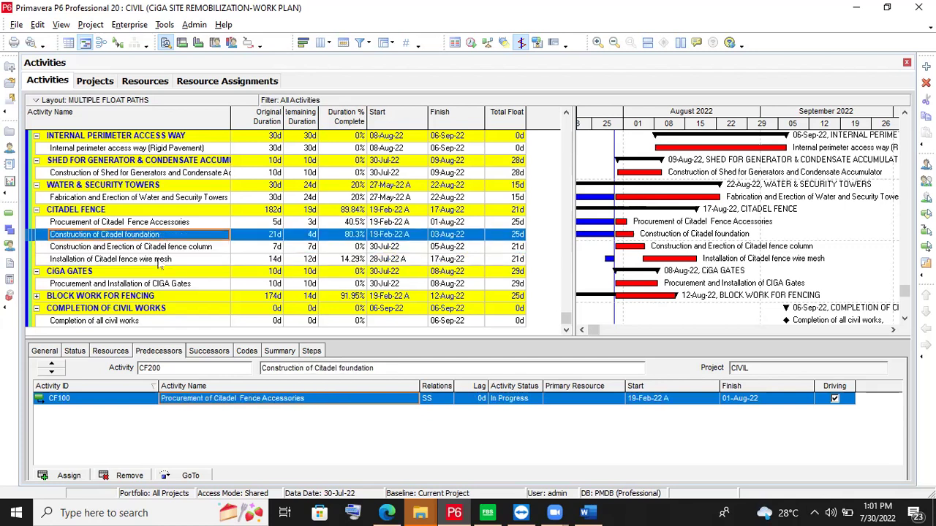
- Remove the Citadel fence column predecessor from the Citadel fence wire mesh activity
left_click(159, 260)
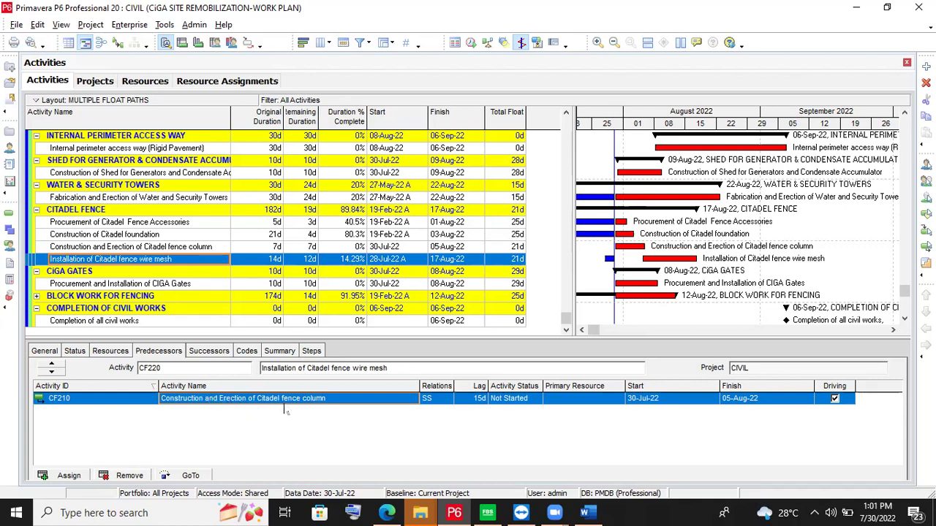
left_click(130, 476)
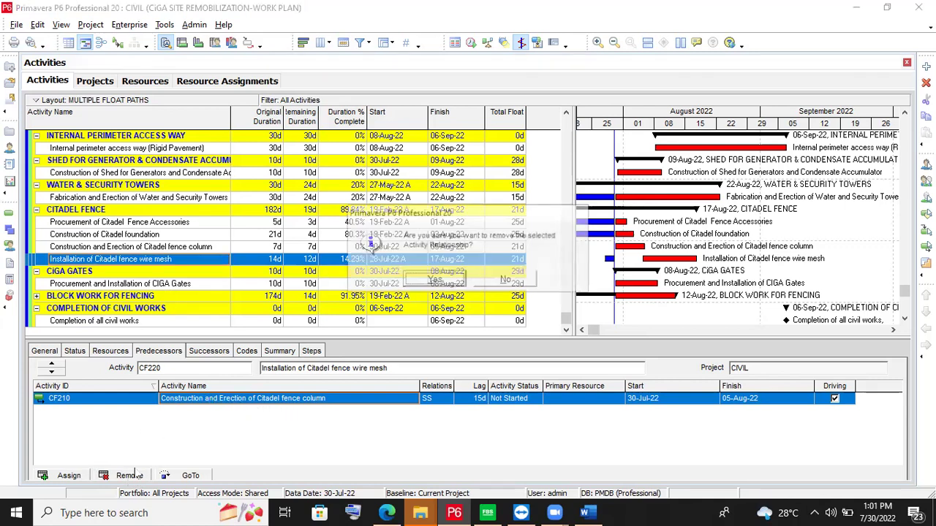
left_click(434, 281)
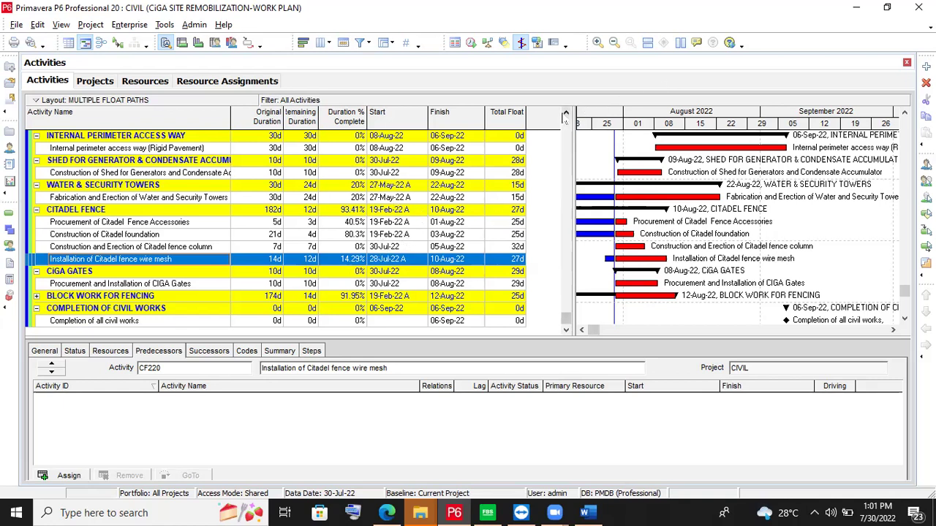
- Examine the wire mesh activity's status and look through the other activities' start dates for one that could serve as its predecessor
double_click(565, 115)
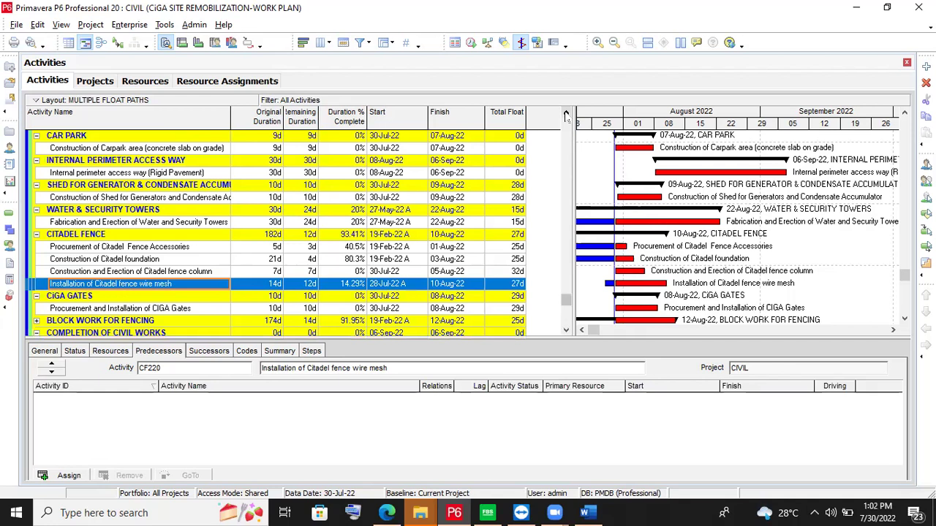
left_click(416, 286)
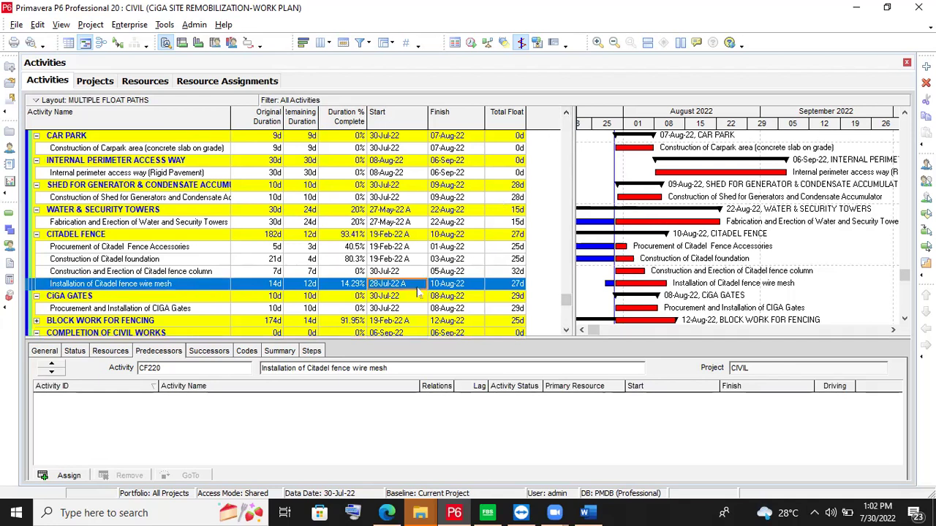
left_click(76, 351)
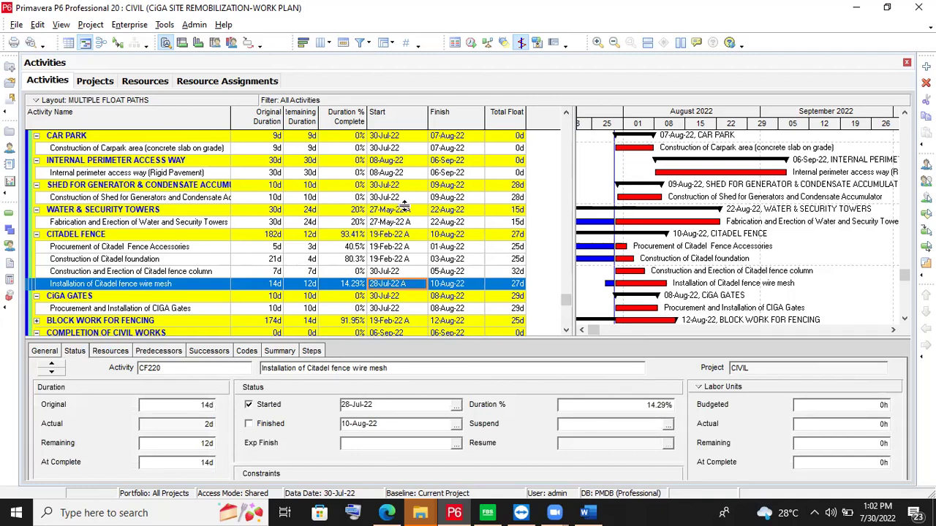
scroll(402, 205, "up", 2)
scroll(403, 207, "up", 3)
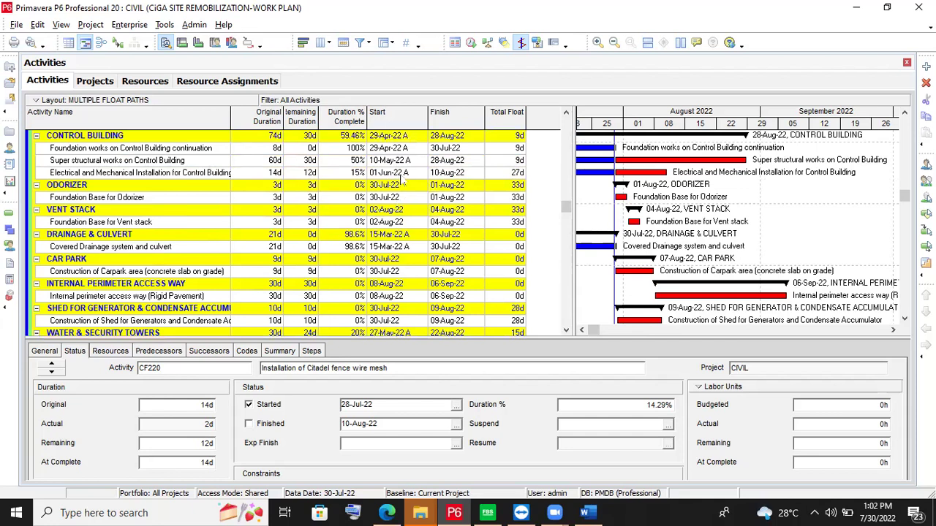
left_click(381, 249)
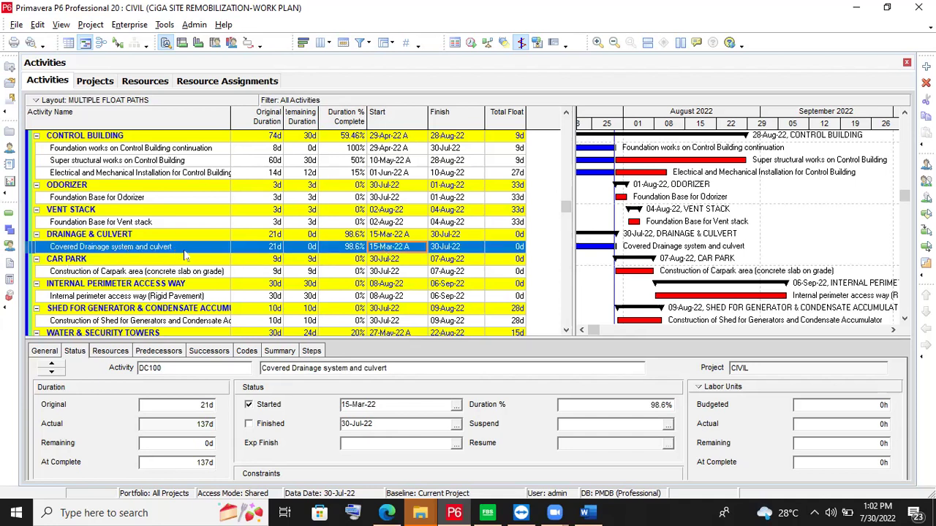
scroll(223, 327, "down", 3)
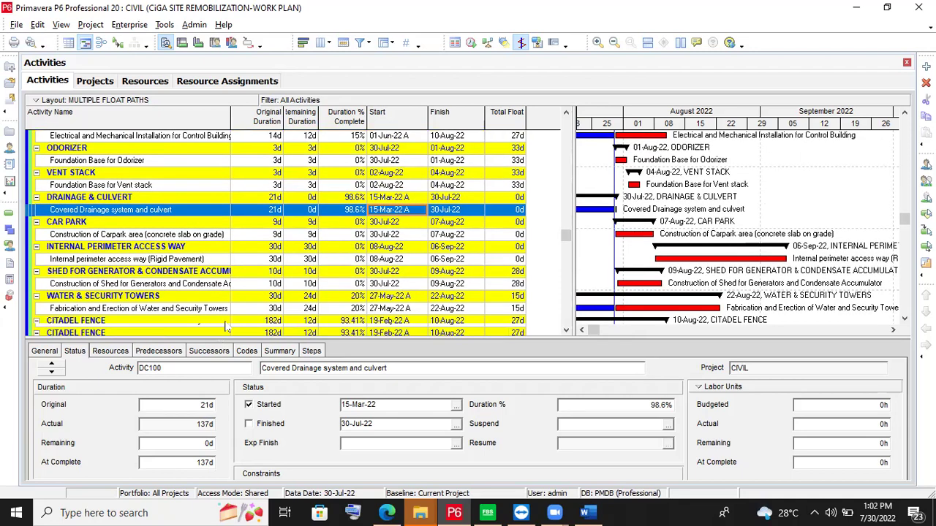
scroll(227, 327, "down", 1)
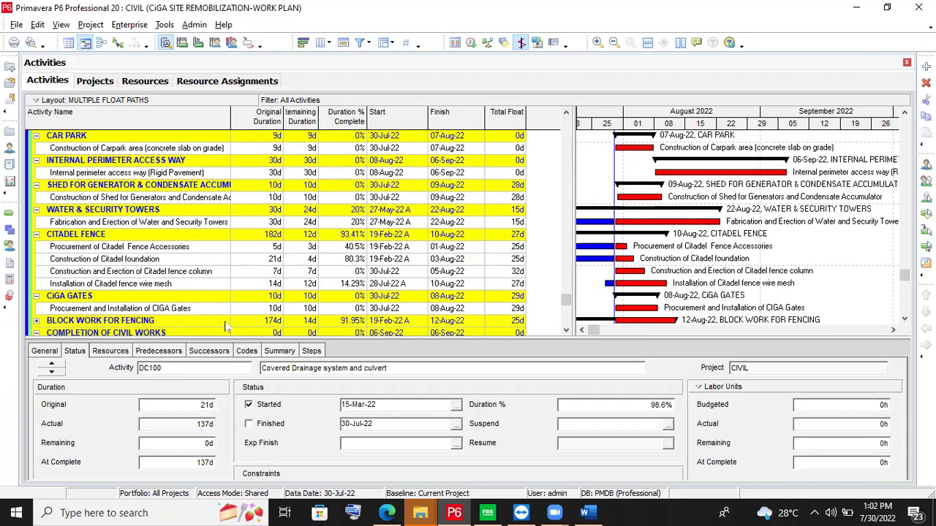
scroll(227, 327, "down", 1)
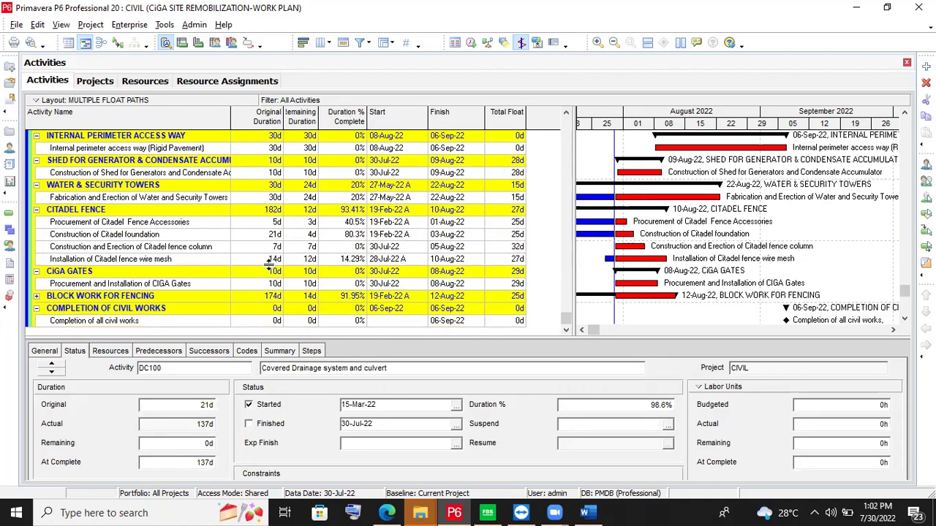
- Assign the covered drainage system and culvert activity (DC100) as predecessor of the Citadel fence wire mesh activity
left_click(269, 260)
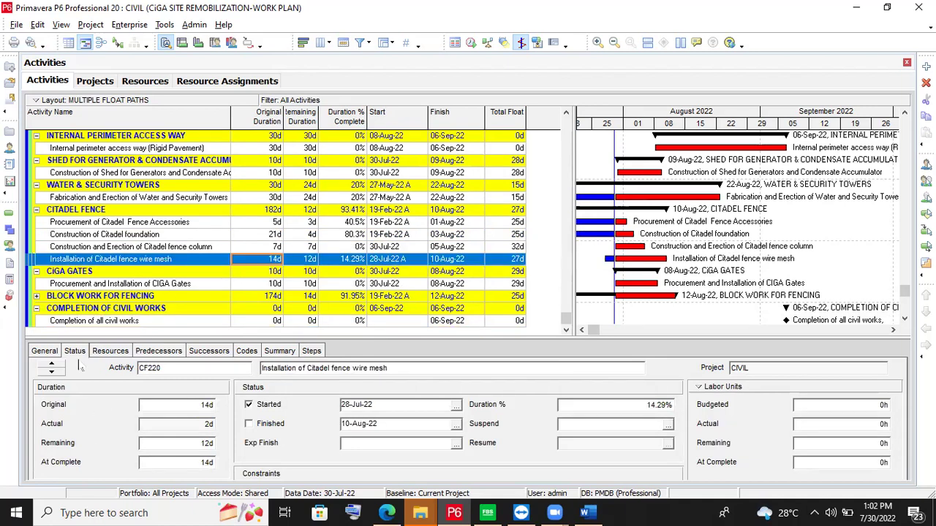
left_click(173, 352)
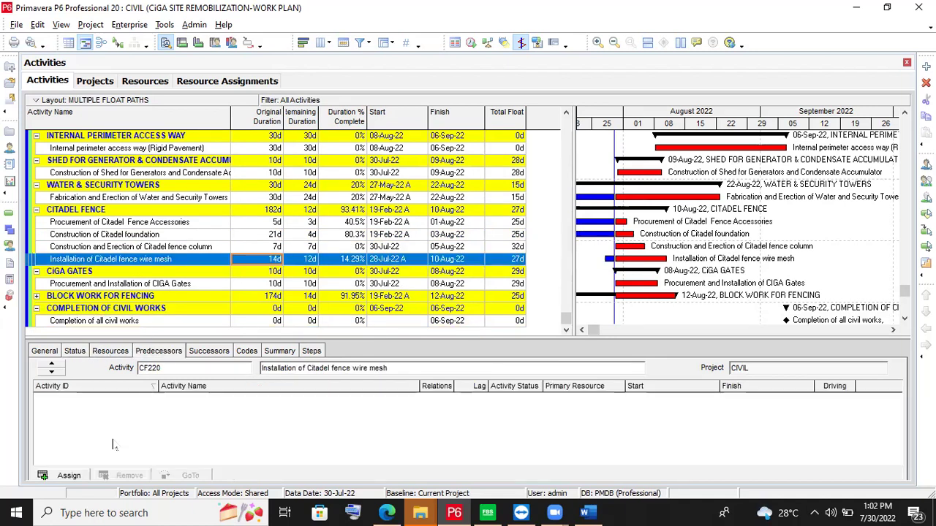
left_click(73, 476)
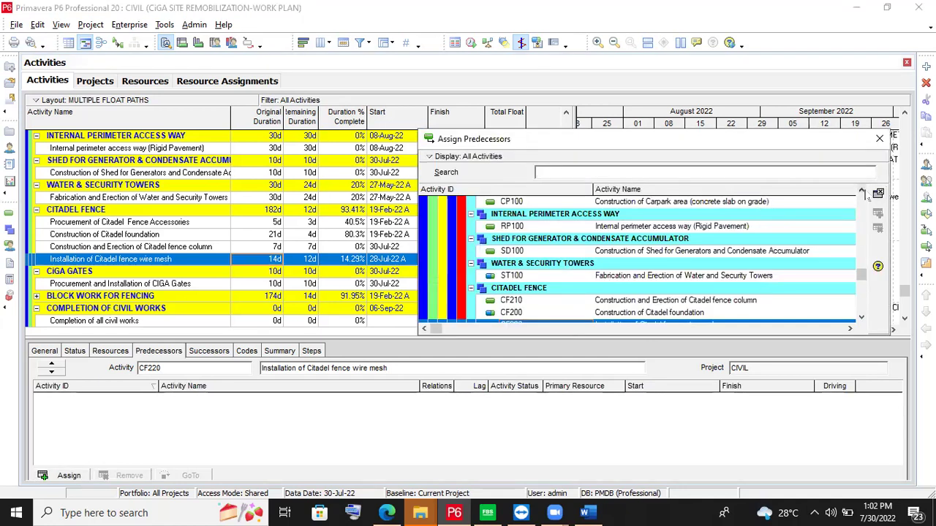
left_click(861, 190)
scroll(861, 190, "up", 2)
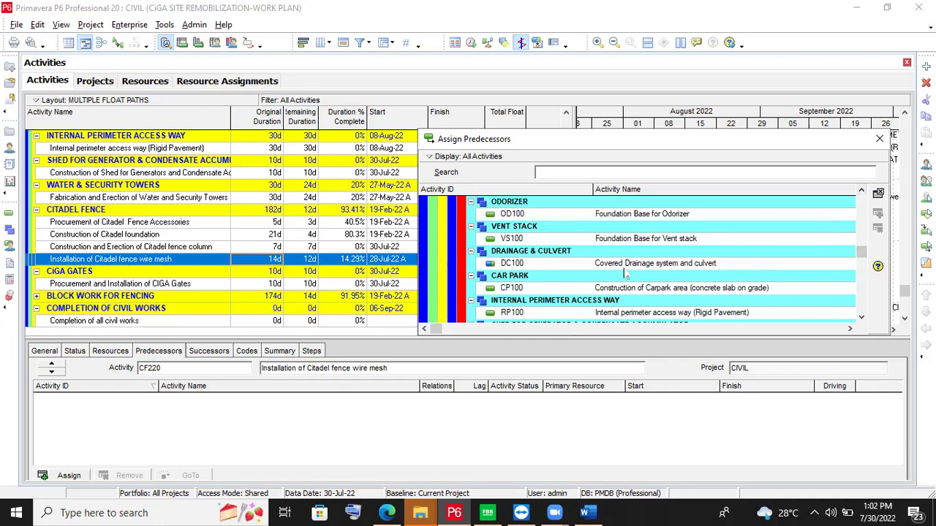
left_click(837, 263)
left_click(878, 213)
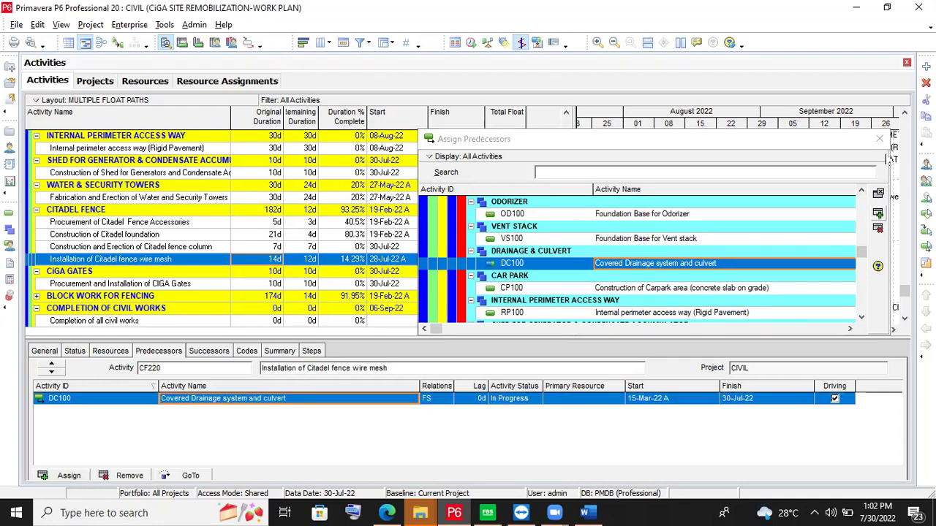
left_click(879, 138)
- Set the wire mesh activity's drainage predecessor relationship to SS with a lag of 10 days
left_click(435, 402)
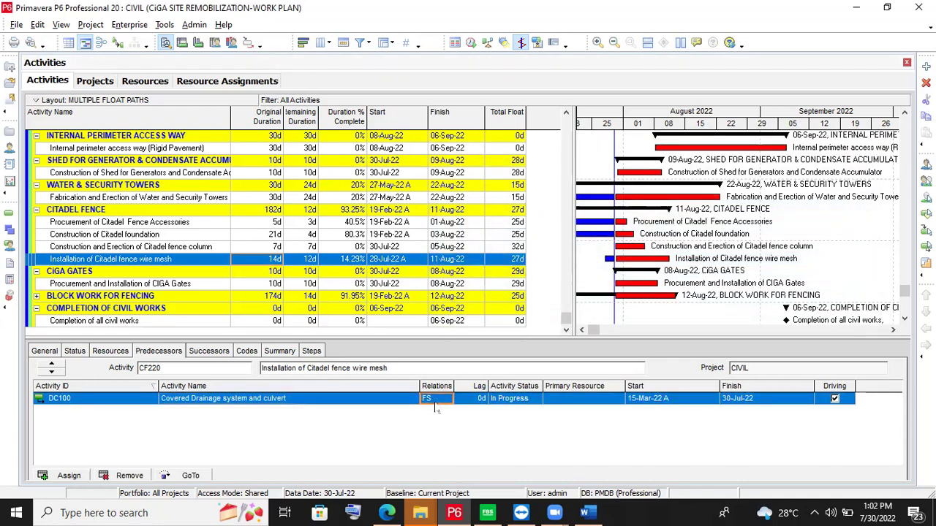
left_click(431, 440)
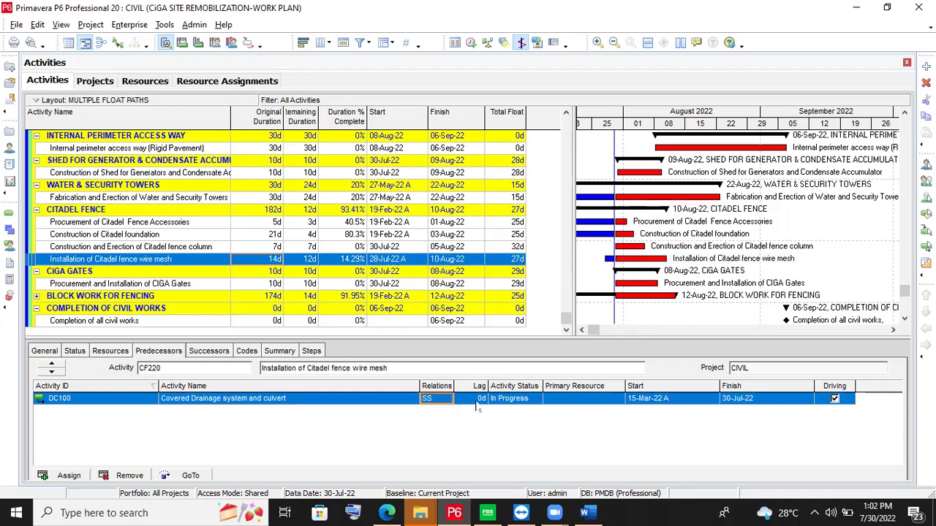
left_click(476, 399)
type("10")
key("Return")
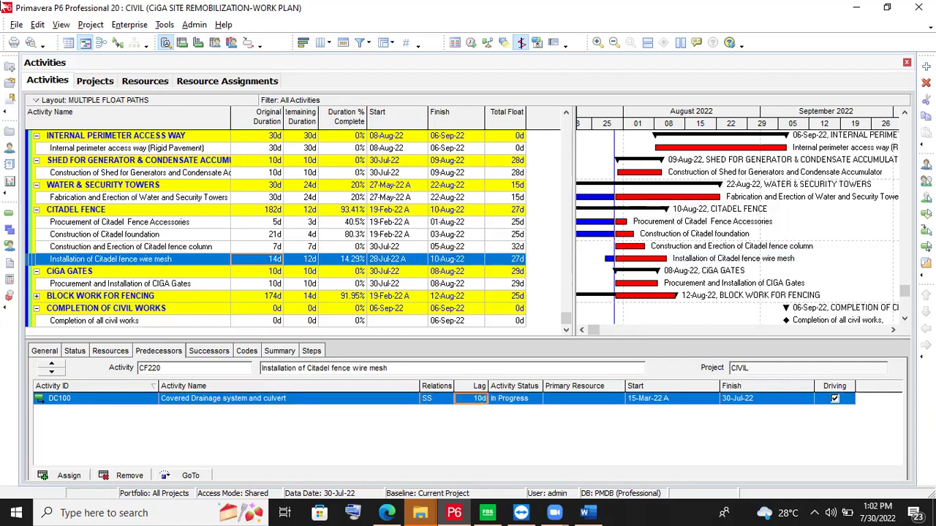
- Open the CIVIL project's schedule log and review its warnings for out-of-sequence activities and missing predecessors or successors
left_click(163, 25)
left_click(183, 41)
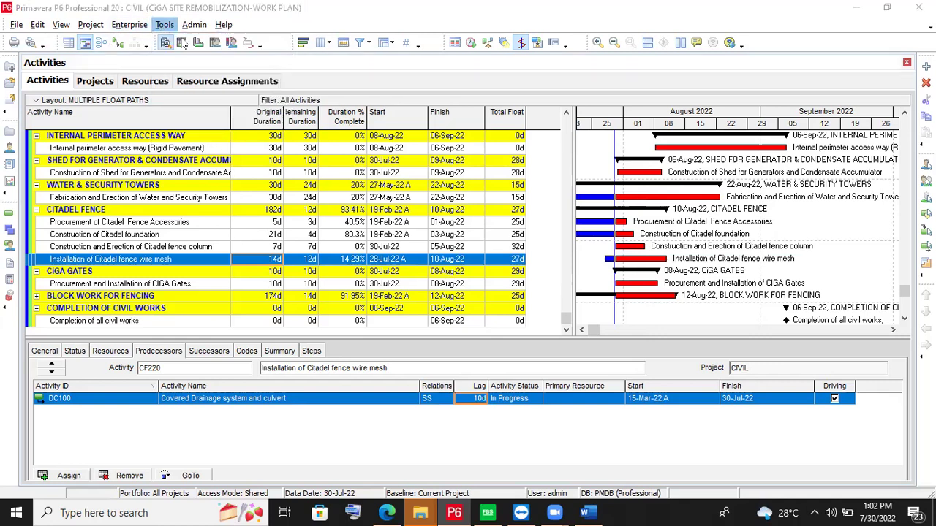
left_click(633, 226)
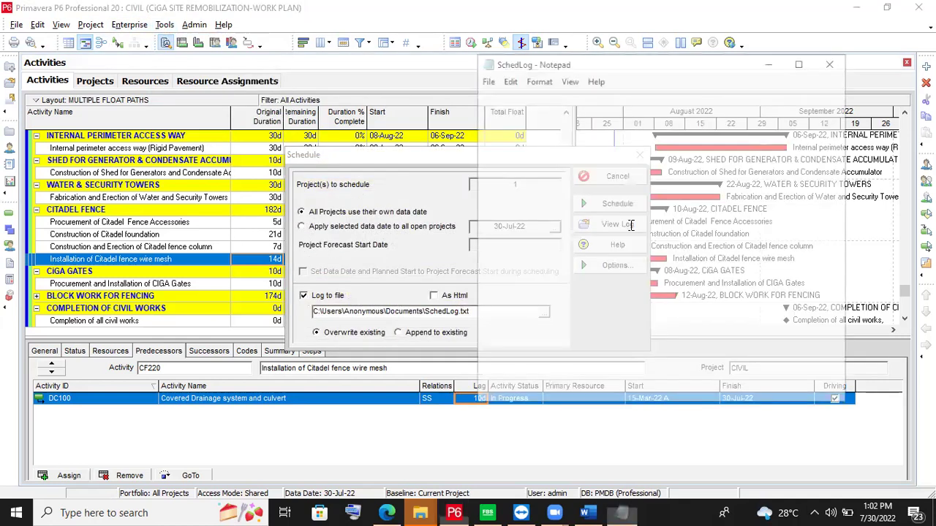
left_click(801, 63)
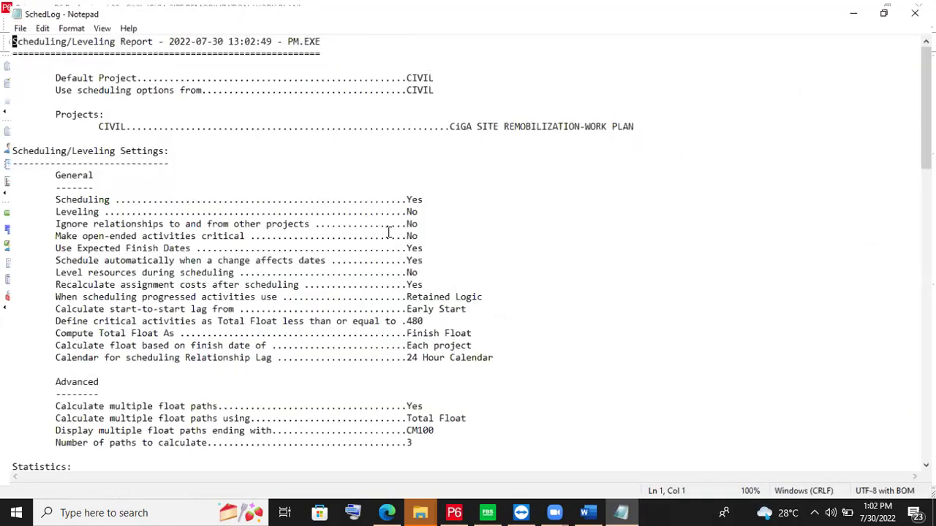
scroll(388, 232, "down", 6)
scroll(388, 233, "down", 5)
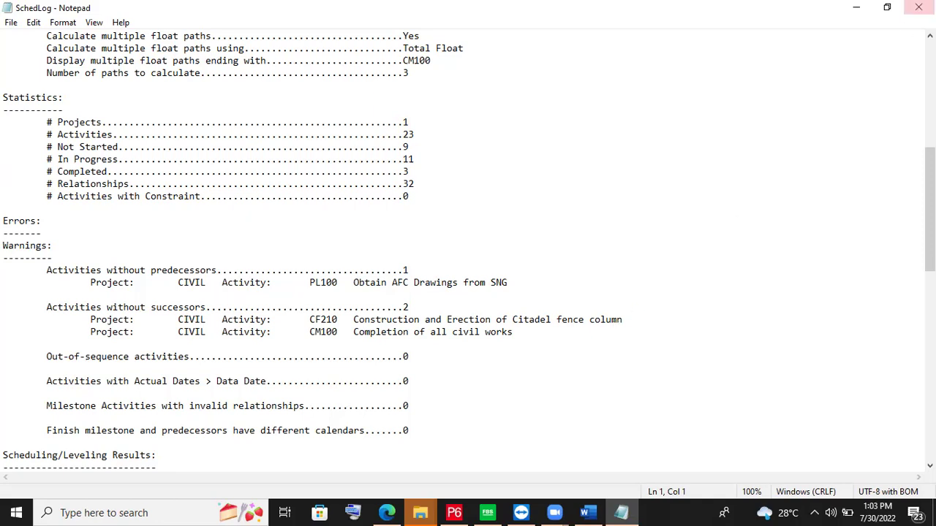
left_click(918, 7)
left_click(617, 179)
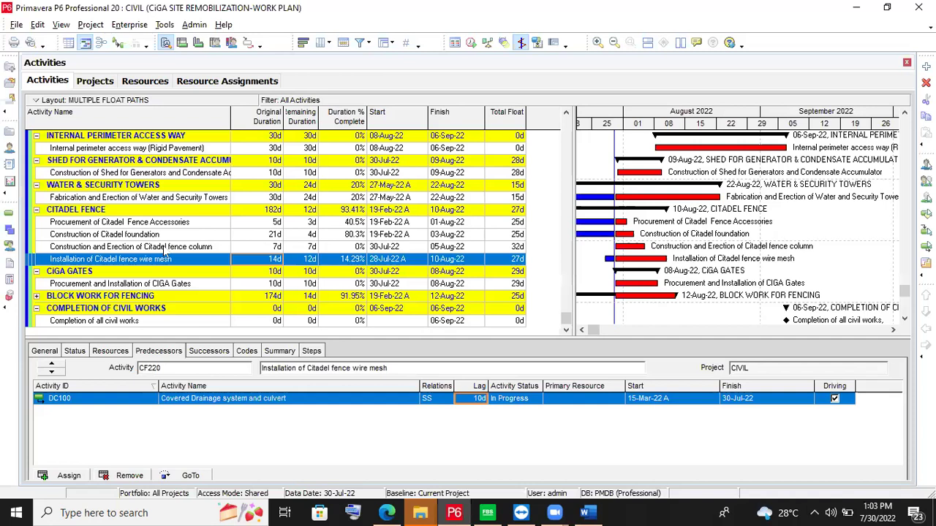
- Assign Completion of all civil works (CM100) as successor of the Citadel fence column construction and erection activity (CF210)
left_click(166, 247)
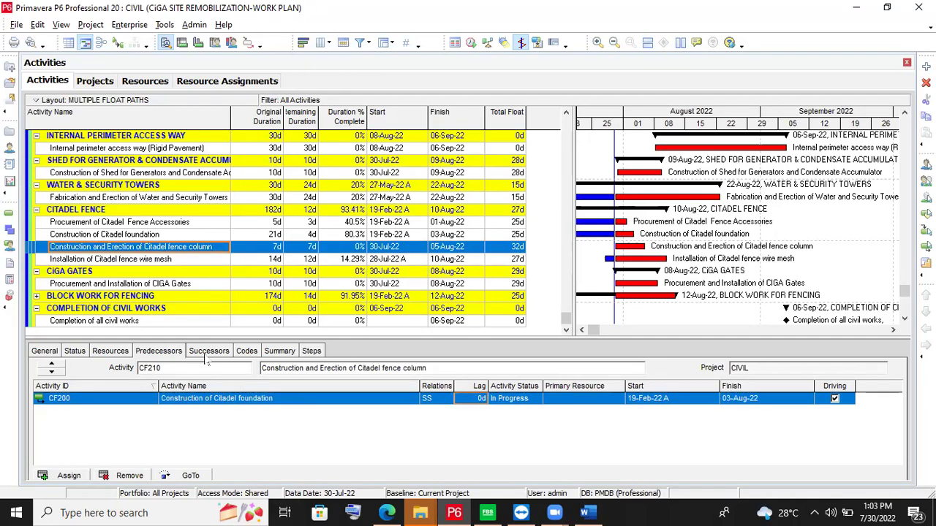
left_click(127, 474)
left_click(70, 476)
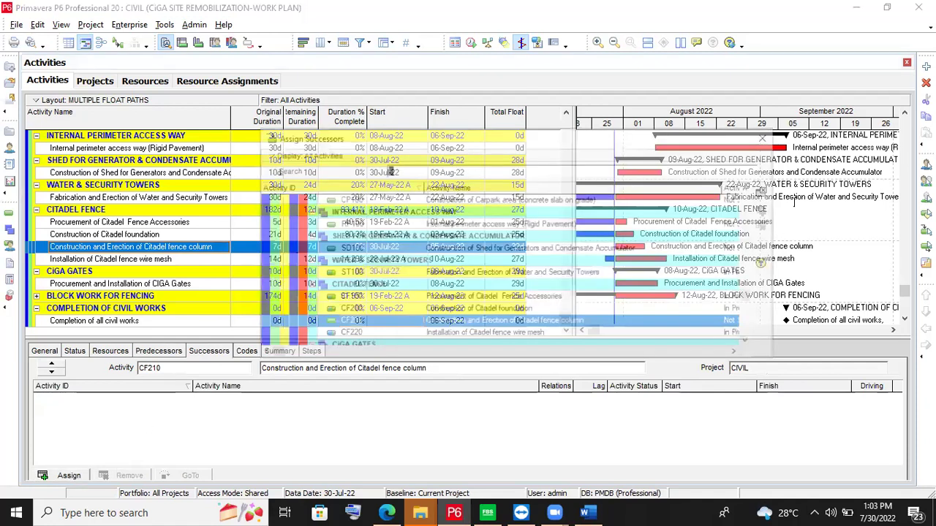
left_click_drag(745, 298, 750, 331)
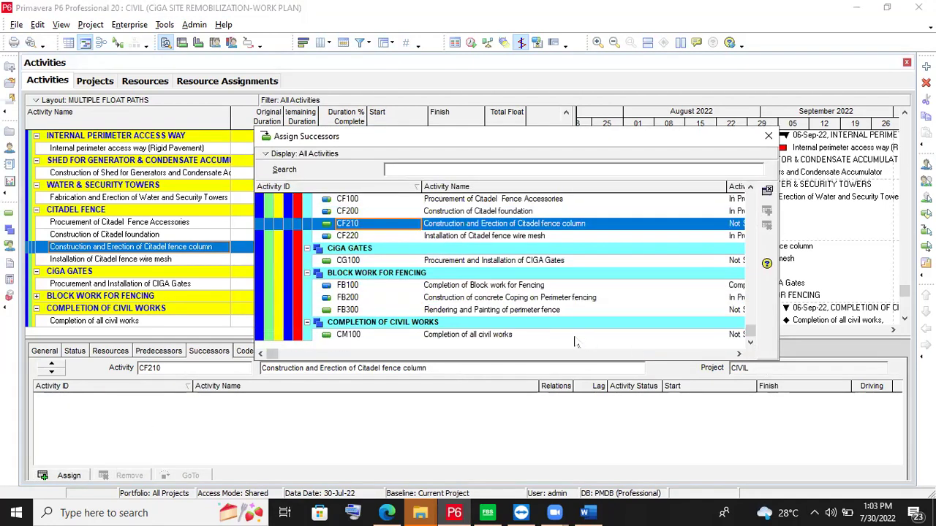
left_click(576, 338)
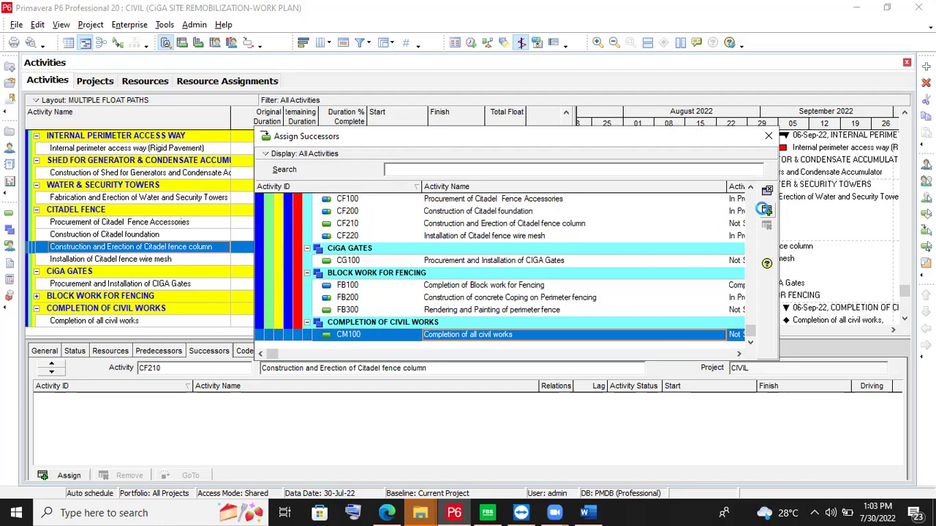
left_click(766, 211)
left_click(769, 136)
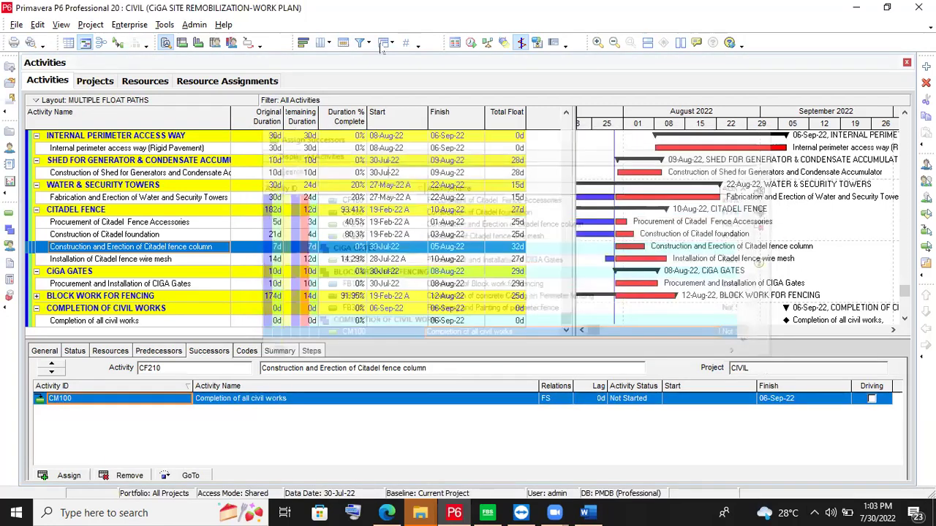
- Check the schedule log again for activities without successors and milestone activities with invalid relationships
left_click(164, 24)
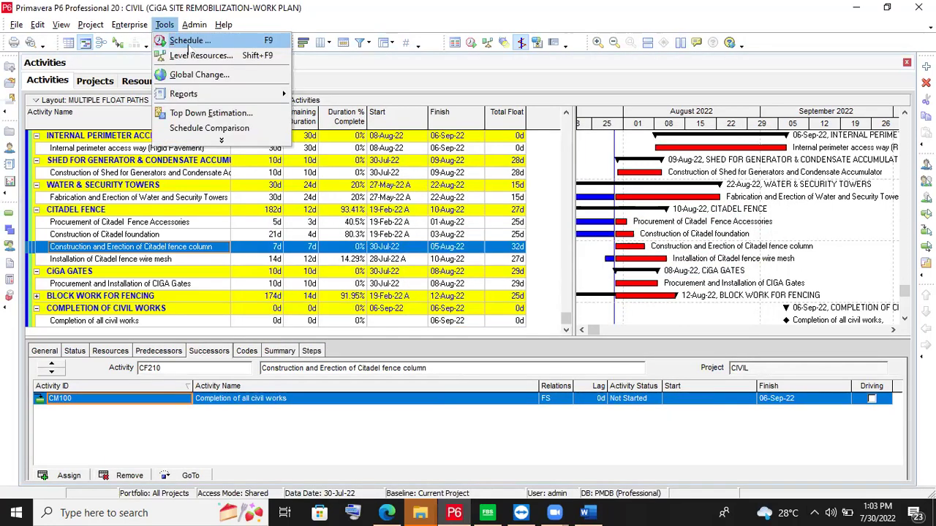
left_click(187, 46)
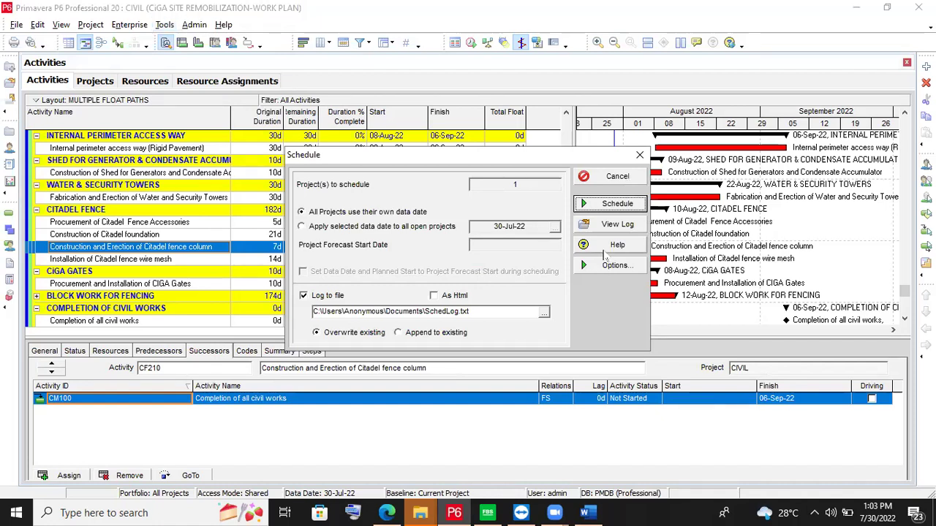
left_click(605, 224)
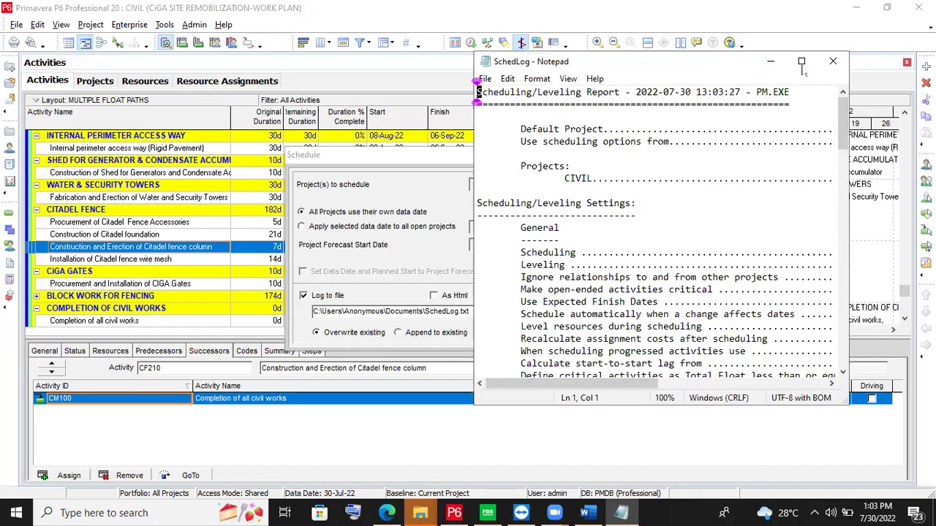
key("super+Up")
scroll(359, 260, "down", 6)
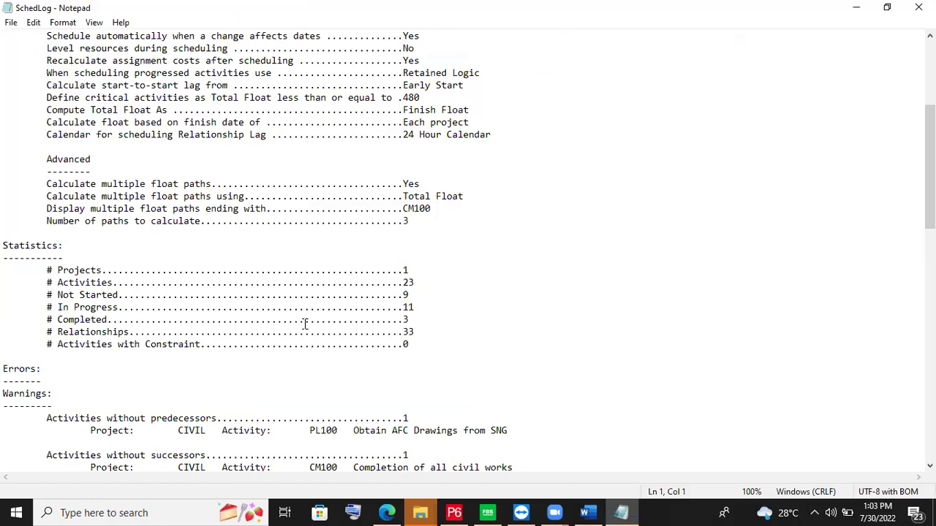
scroll(379, 313, "down", 5)
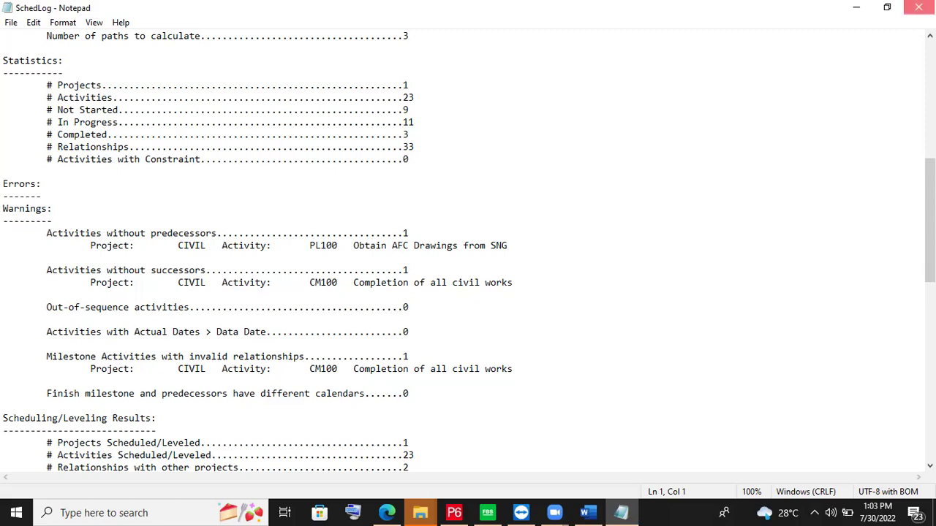
left_click(918, 7)
left_click(618, 176)
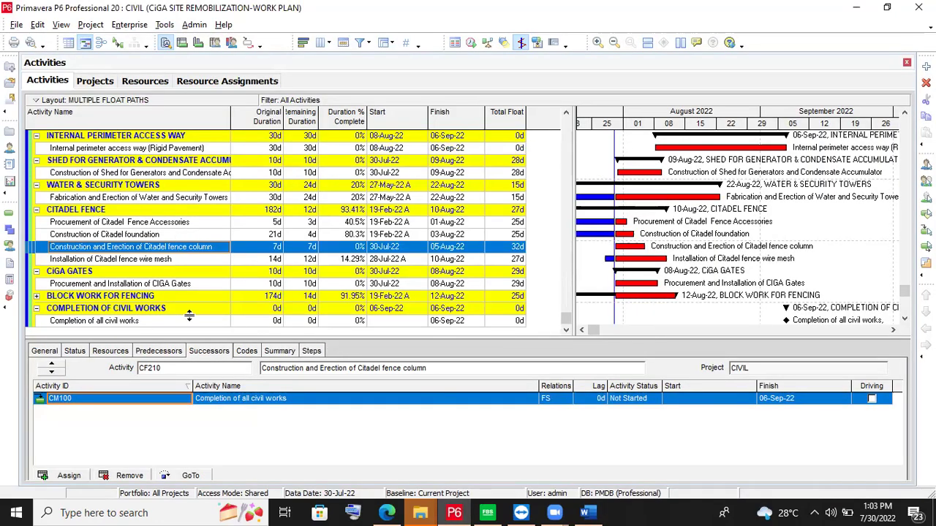
- Set the fence column activity's relationship to its Completion of all civil works successor to FF
left_click(548, 398)
left_click(552, 399)
left_click(543, 412)
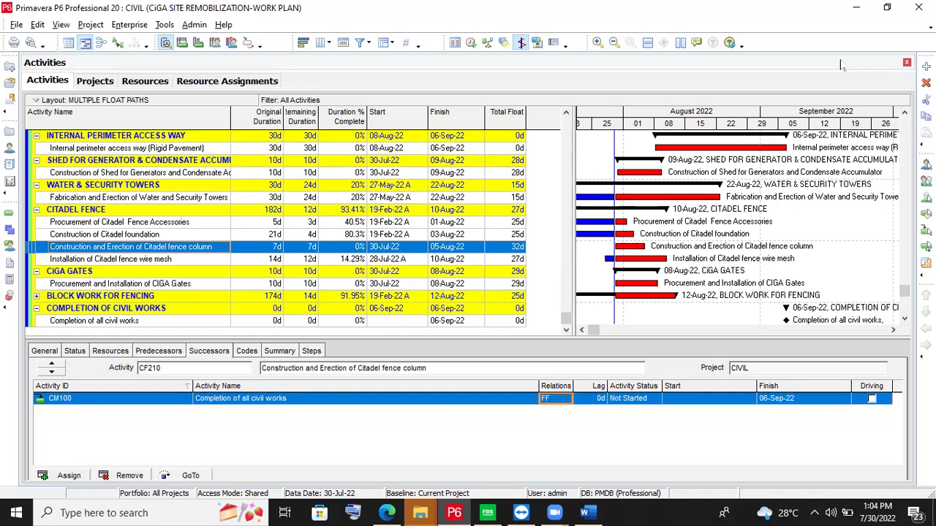
- Review the refreshed schedule log's milestone relationship warnings, scheduling results and list of critical activities
key("F9")
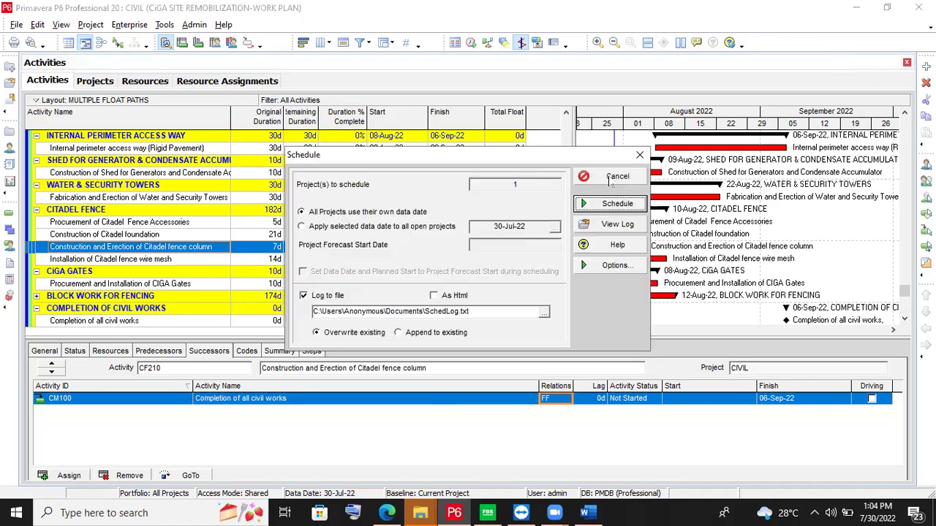
left_click(616, 224)
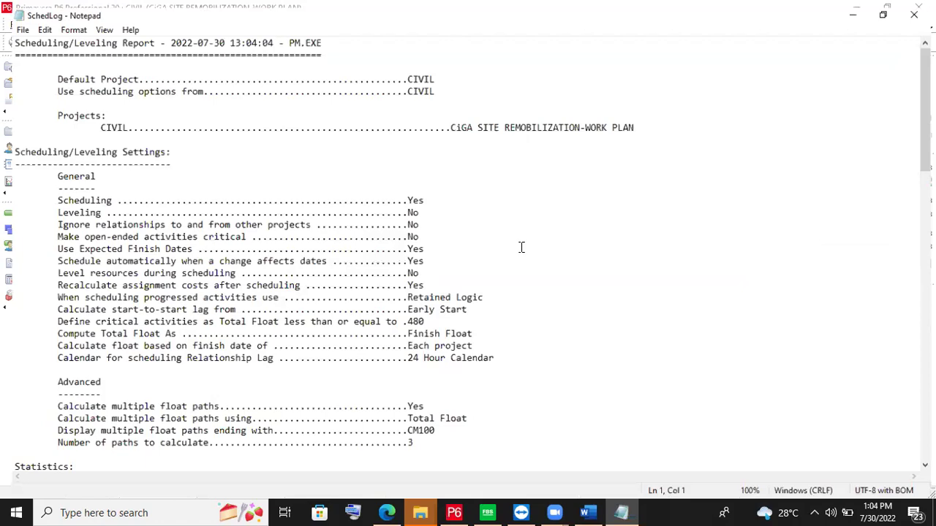
scroll(470, 306, "down", 11)
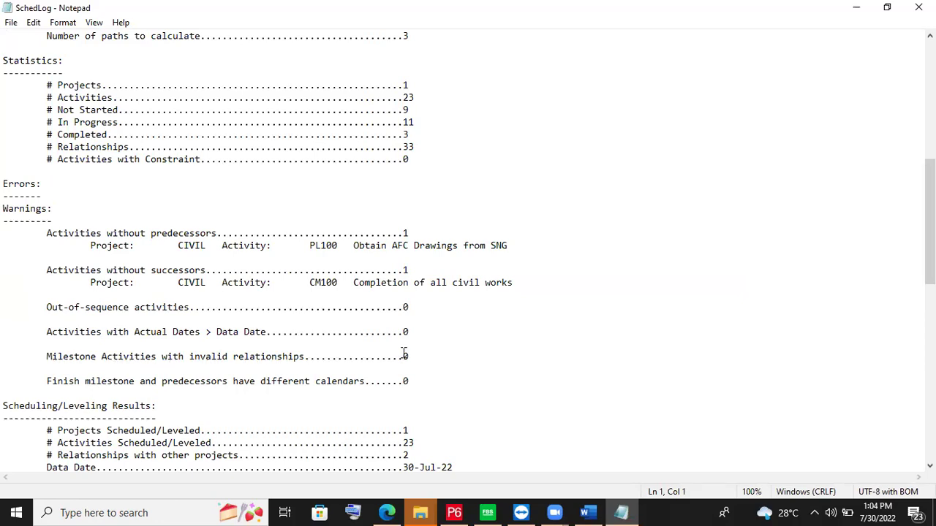
scroll(405, 354, "down", 8)
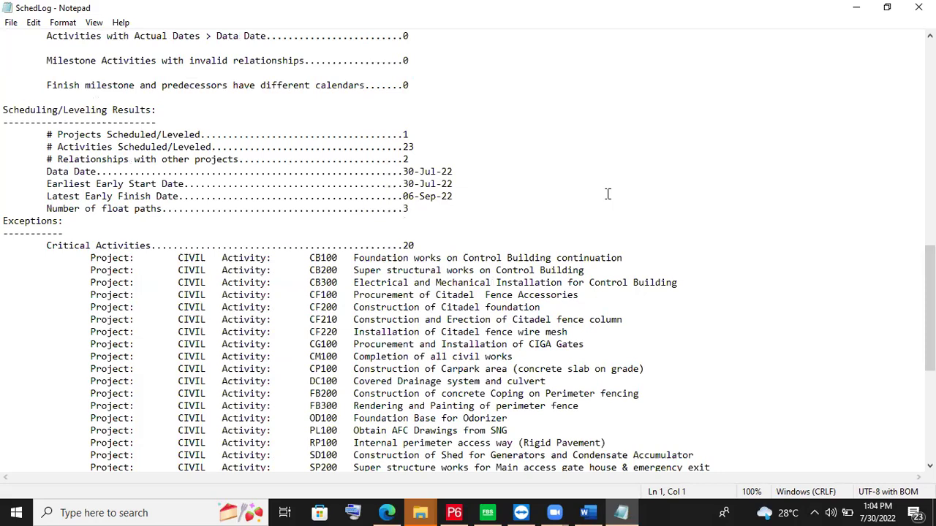
scroll(468, 248, "down", 3)
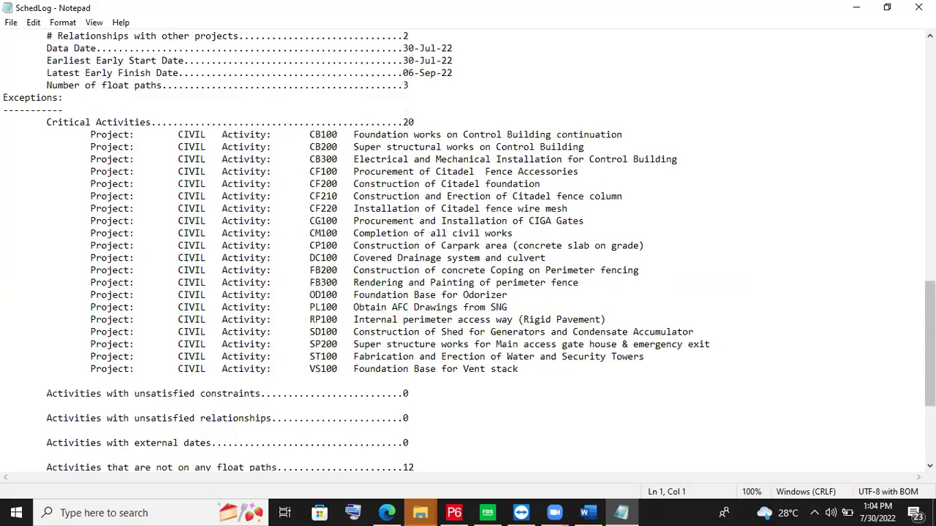
key("ctrl+Home")
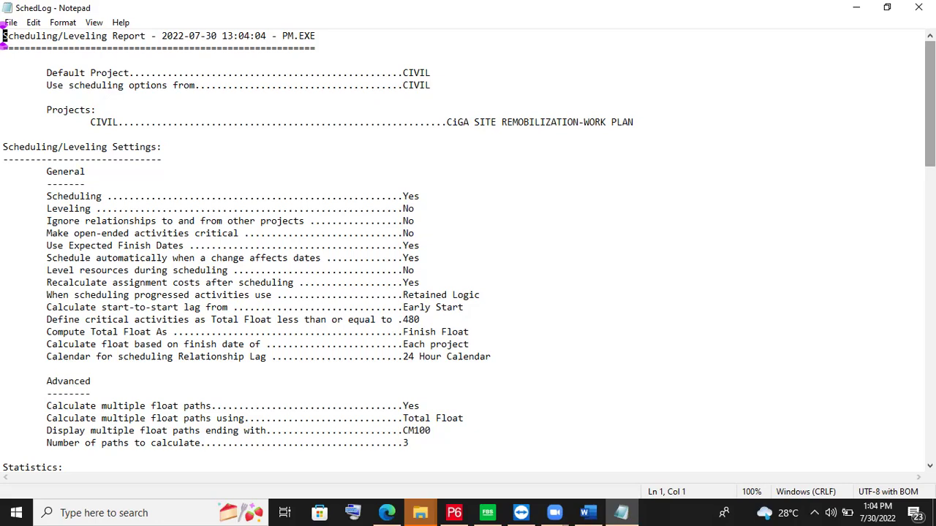
key("alt+F4")
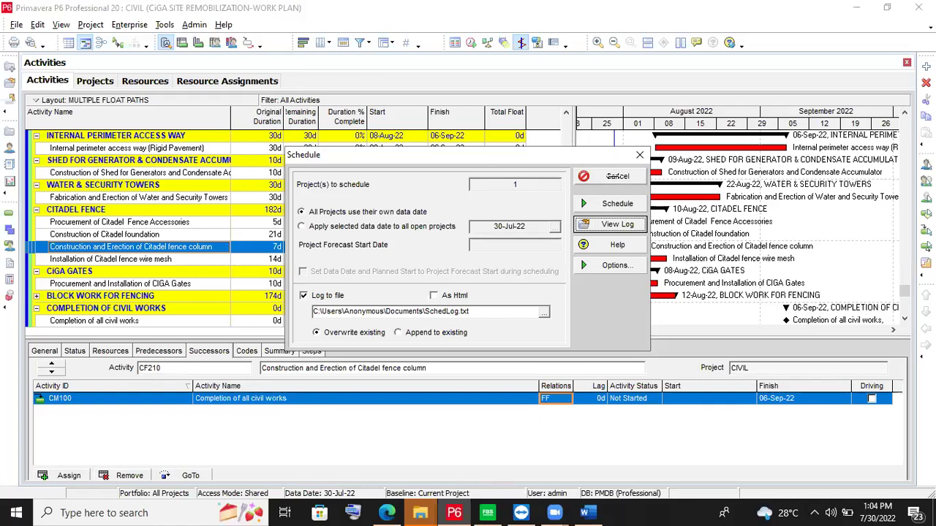
left_click(612, 176)
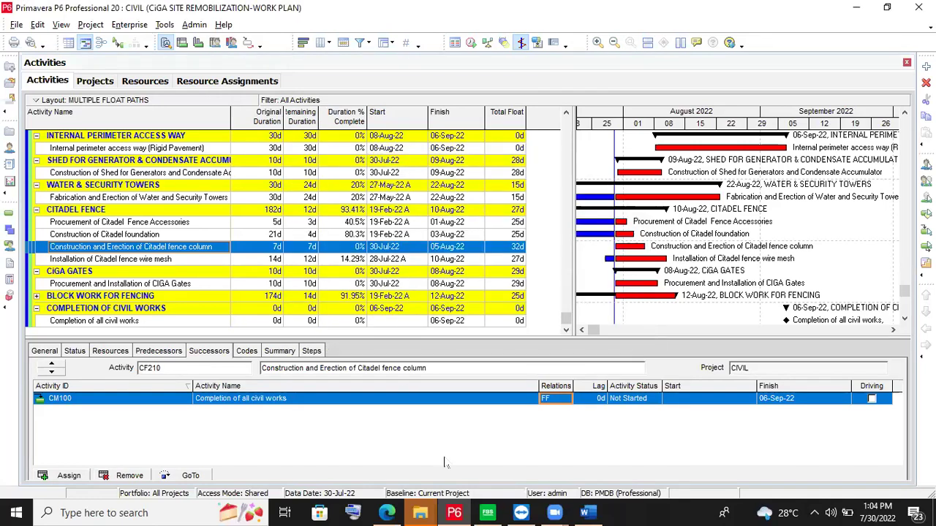
- Switch to the Microsoft Edge browser
left_click(386, 512)
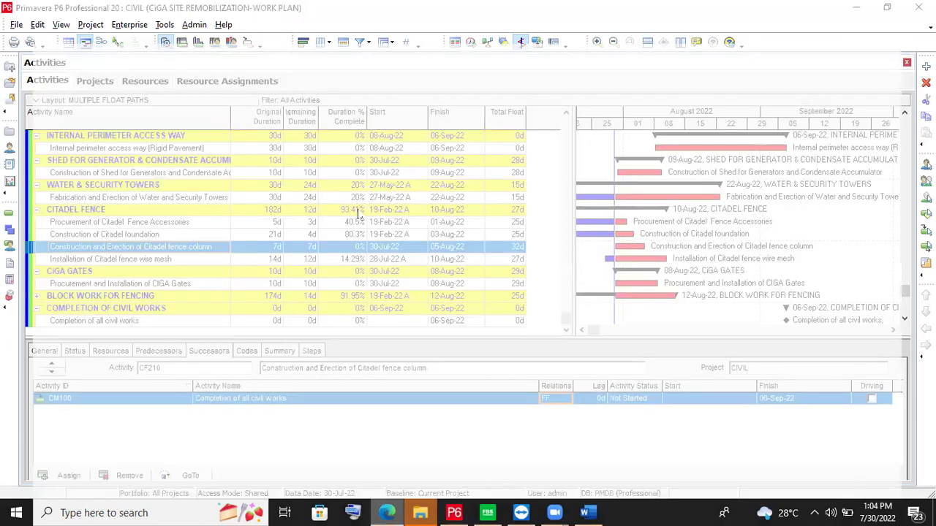